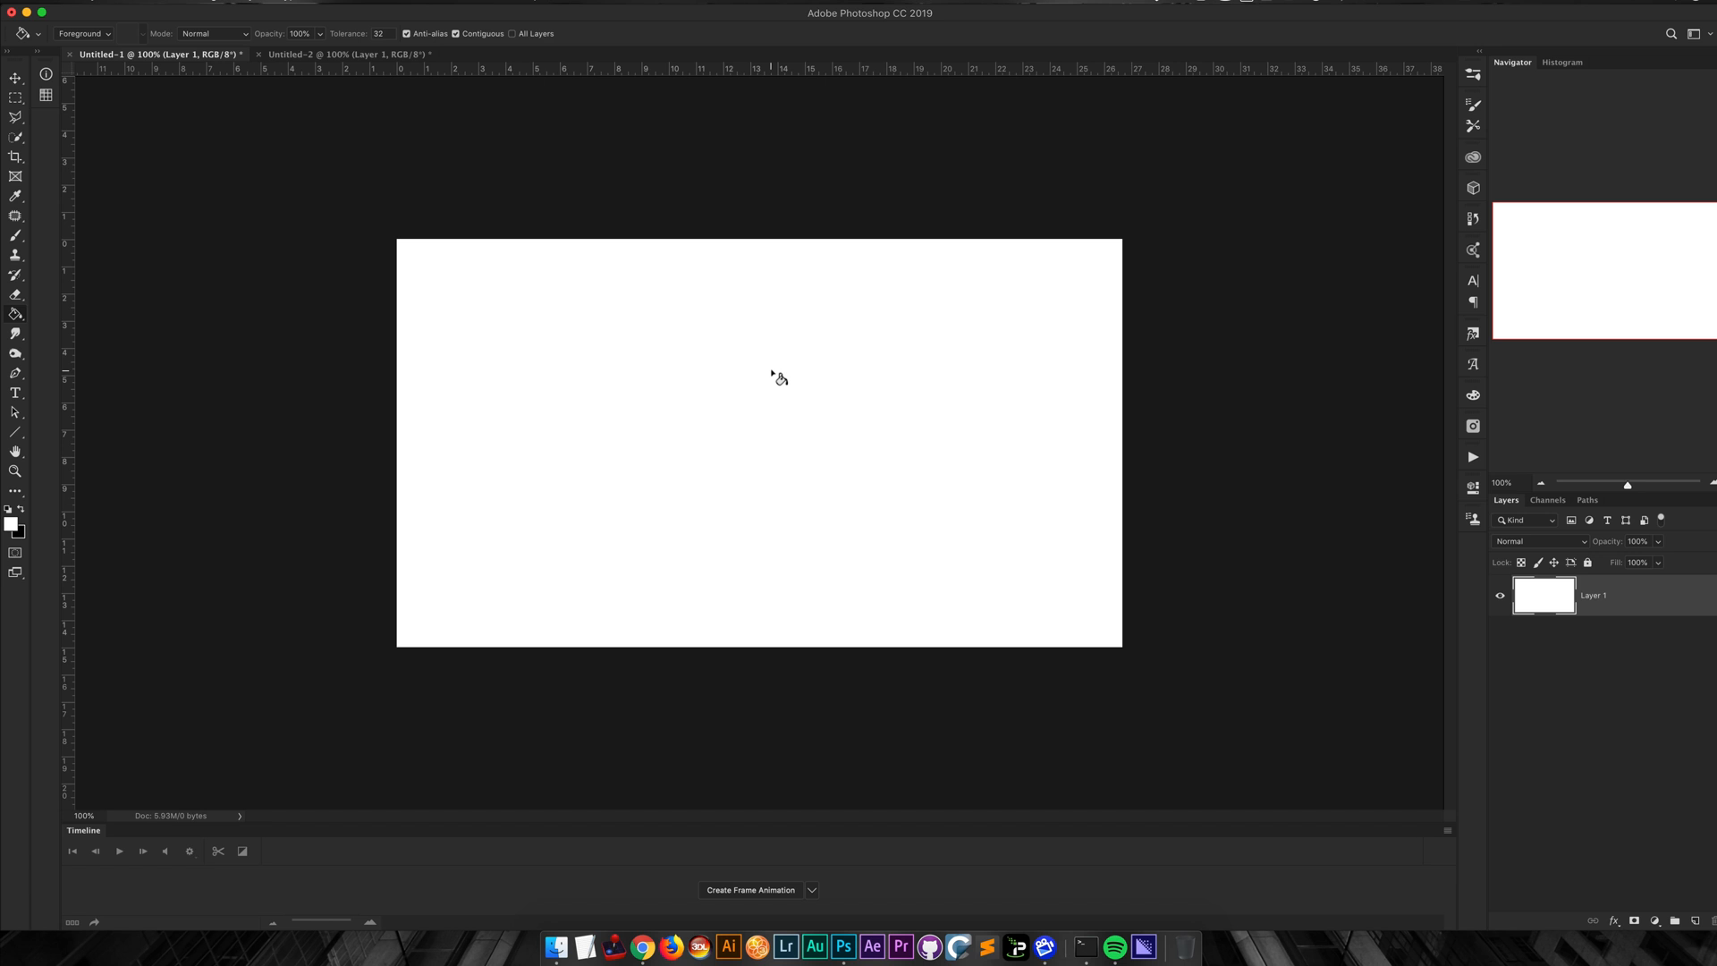
Step: Add a Solid Color fill layer in dark blue (#0040a1) to the blank Untitled-1 document
left_click(331, 57)
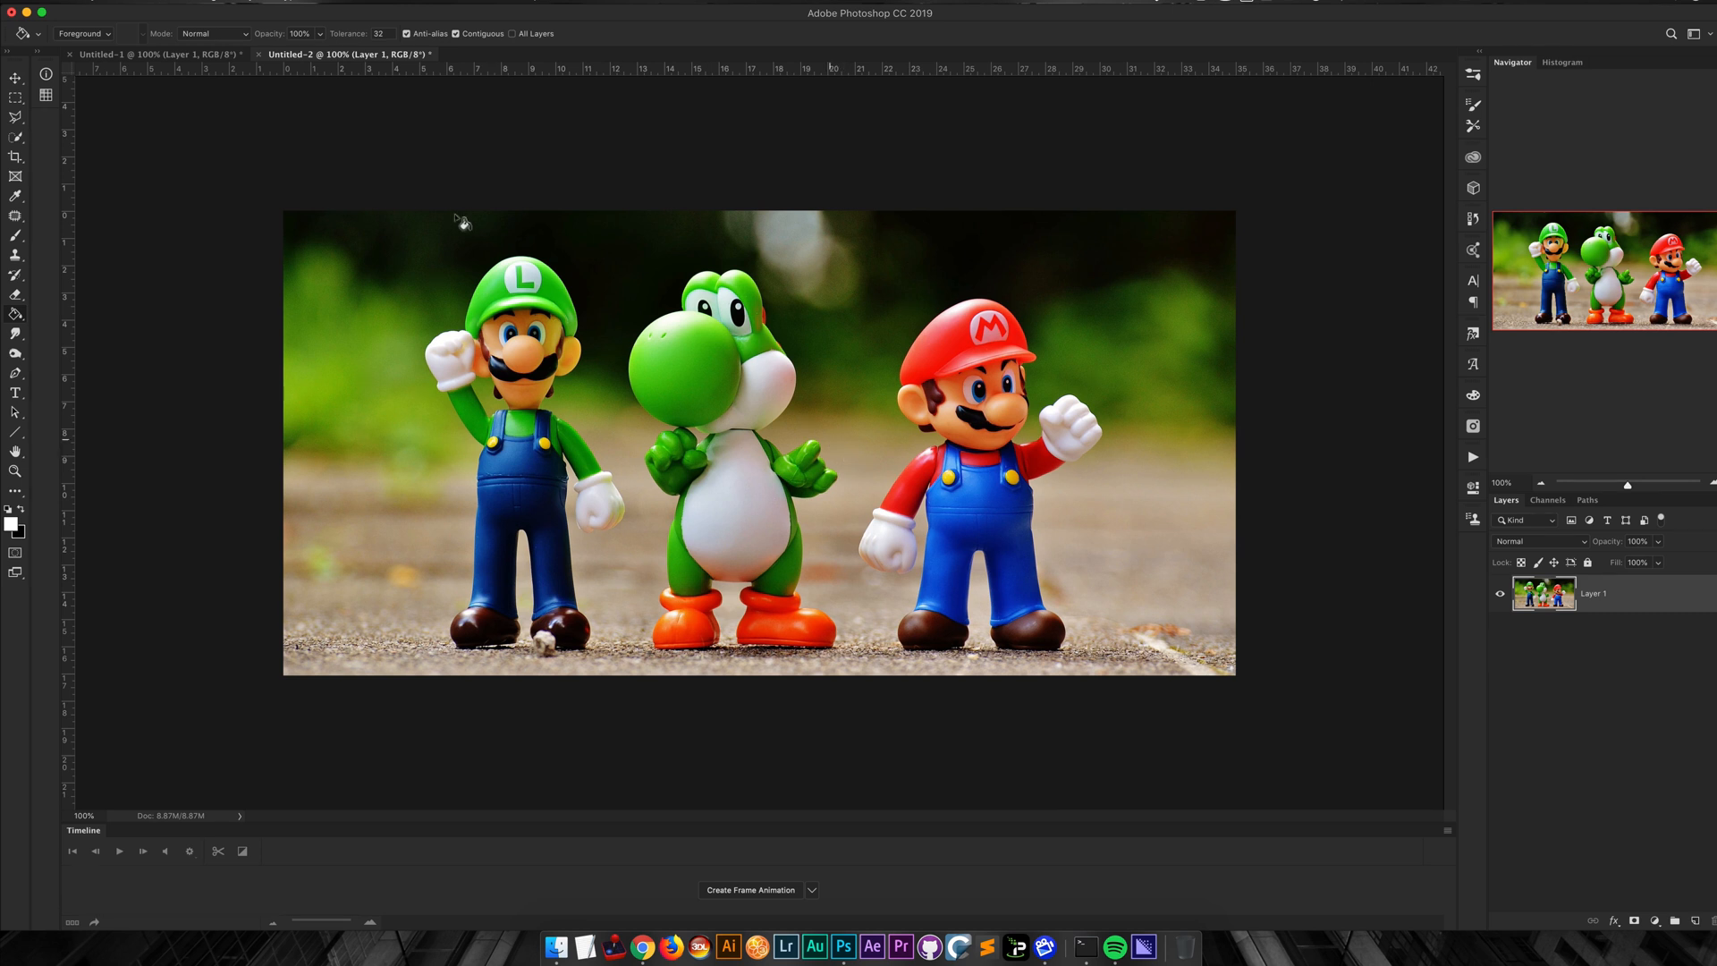
left_click(209, 56)
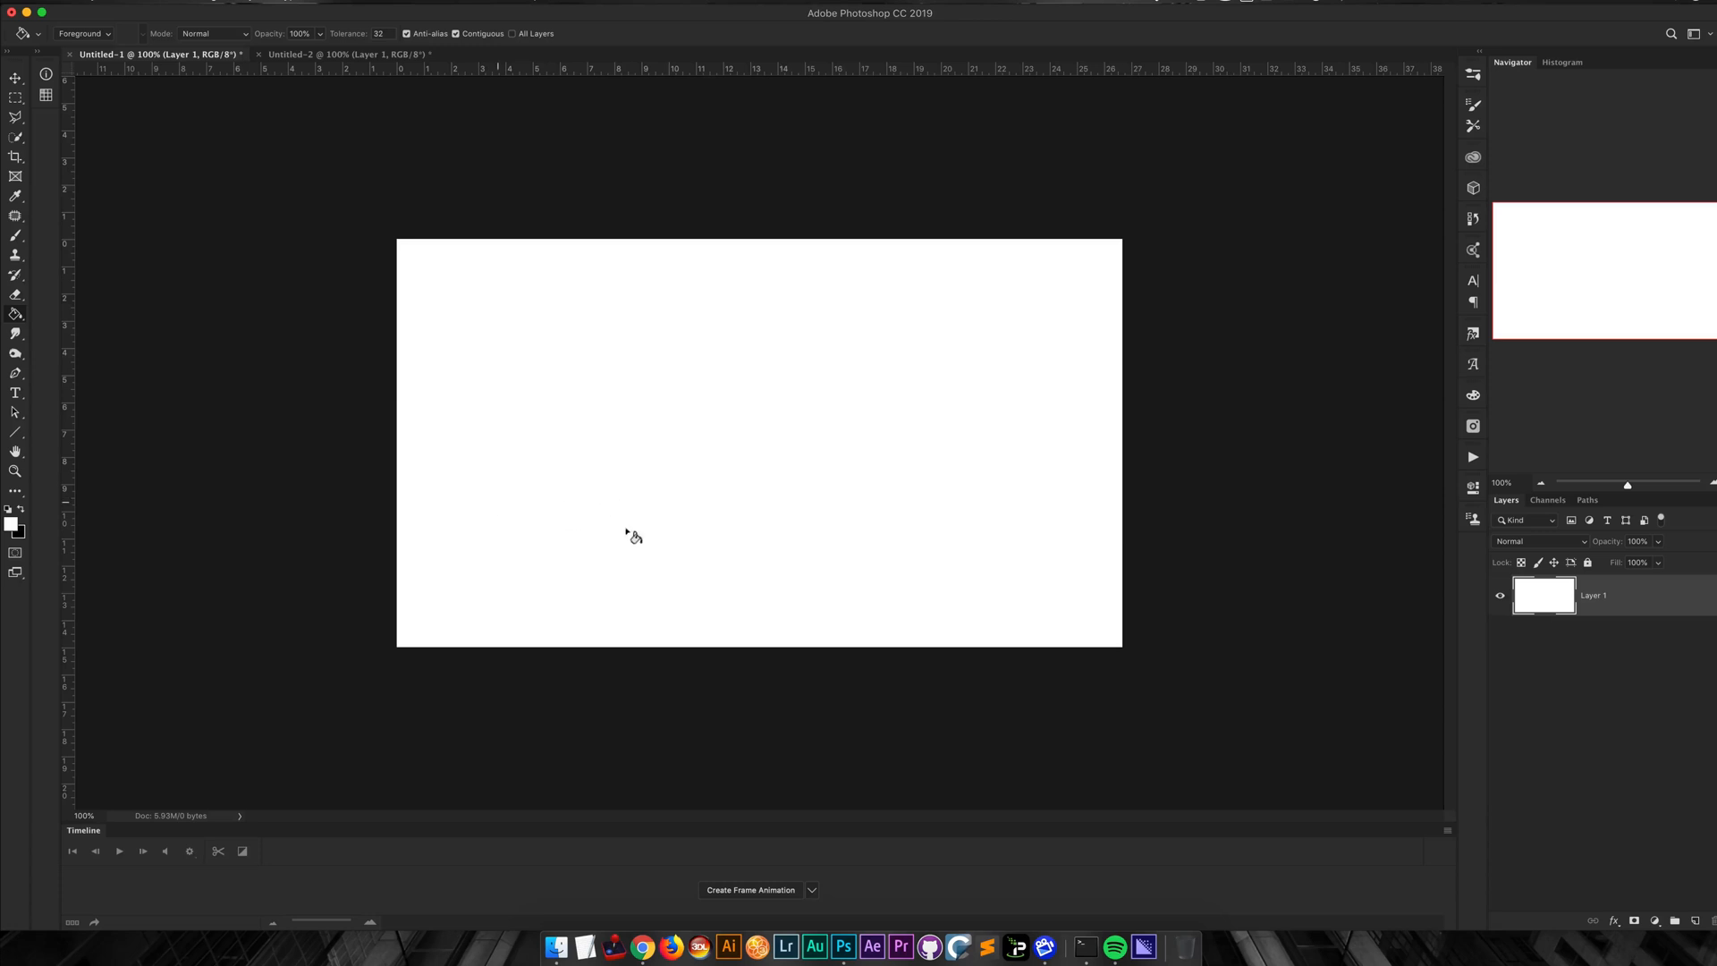
left_click(1654, 921)
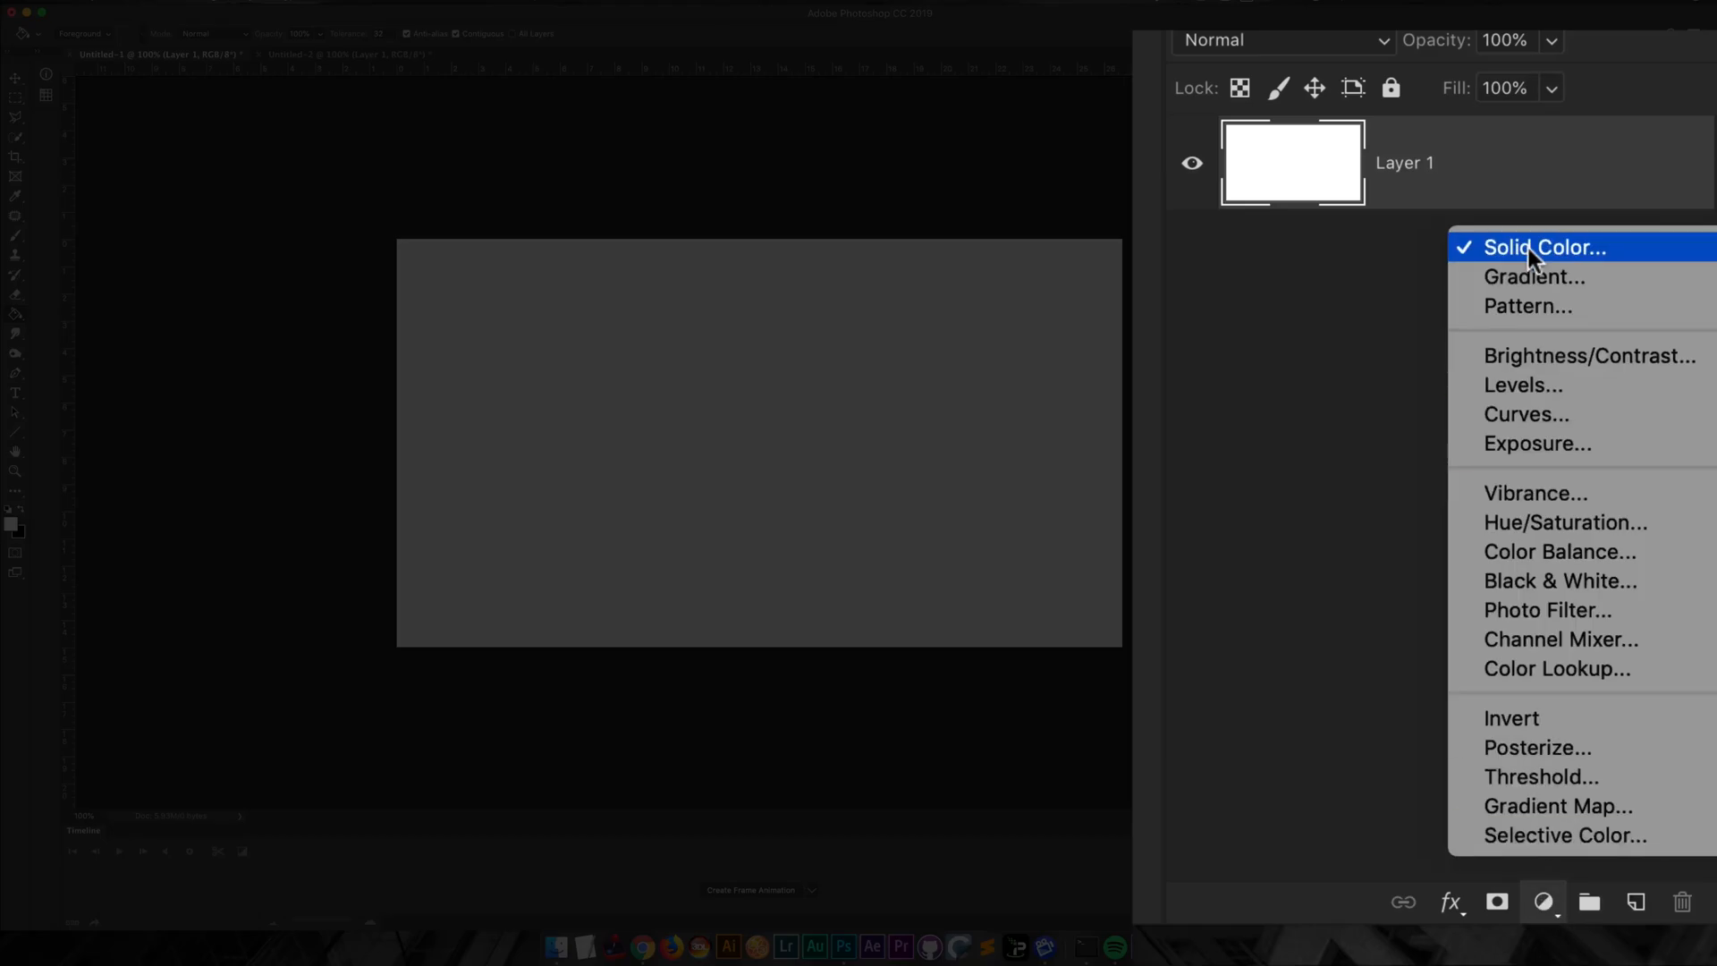
left_click(1528, 246)
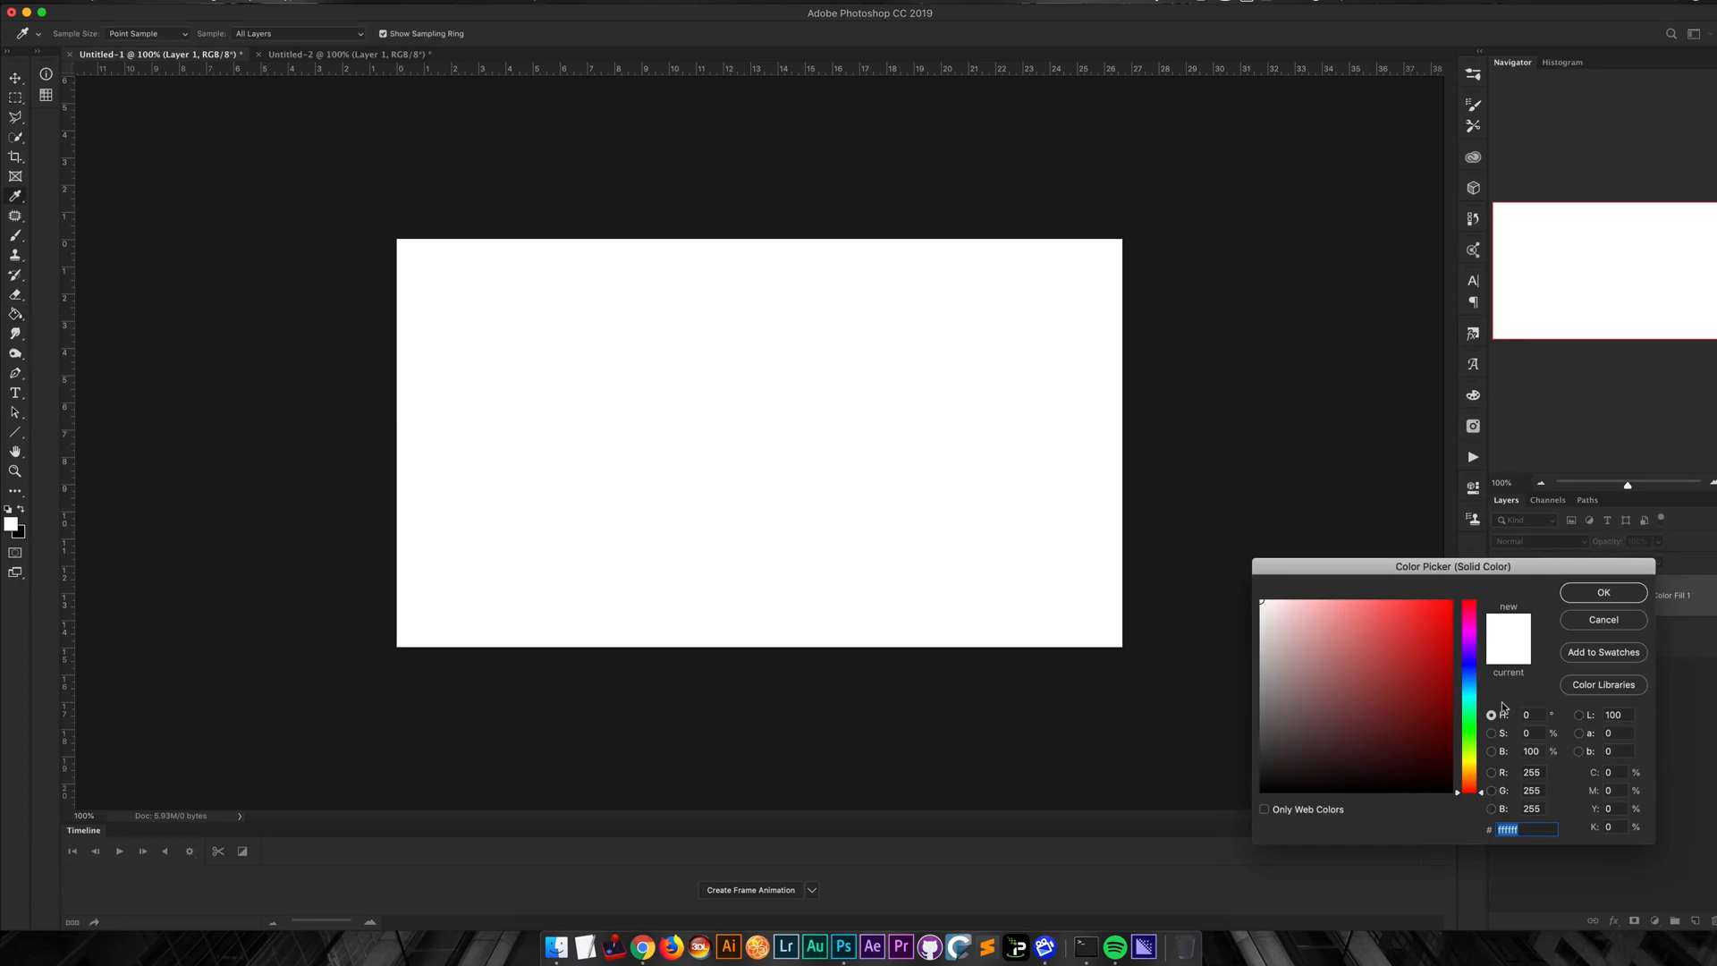
left_click_drag(1469, 698, 1469, 676)
left_click(1451, 669)
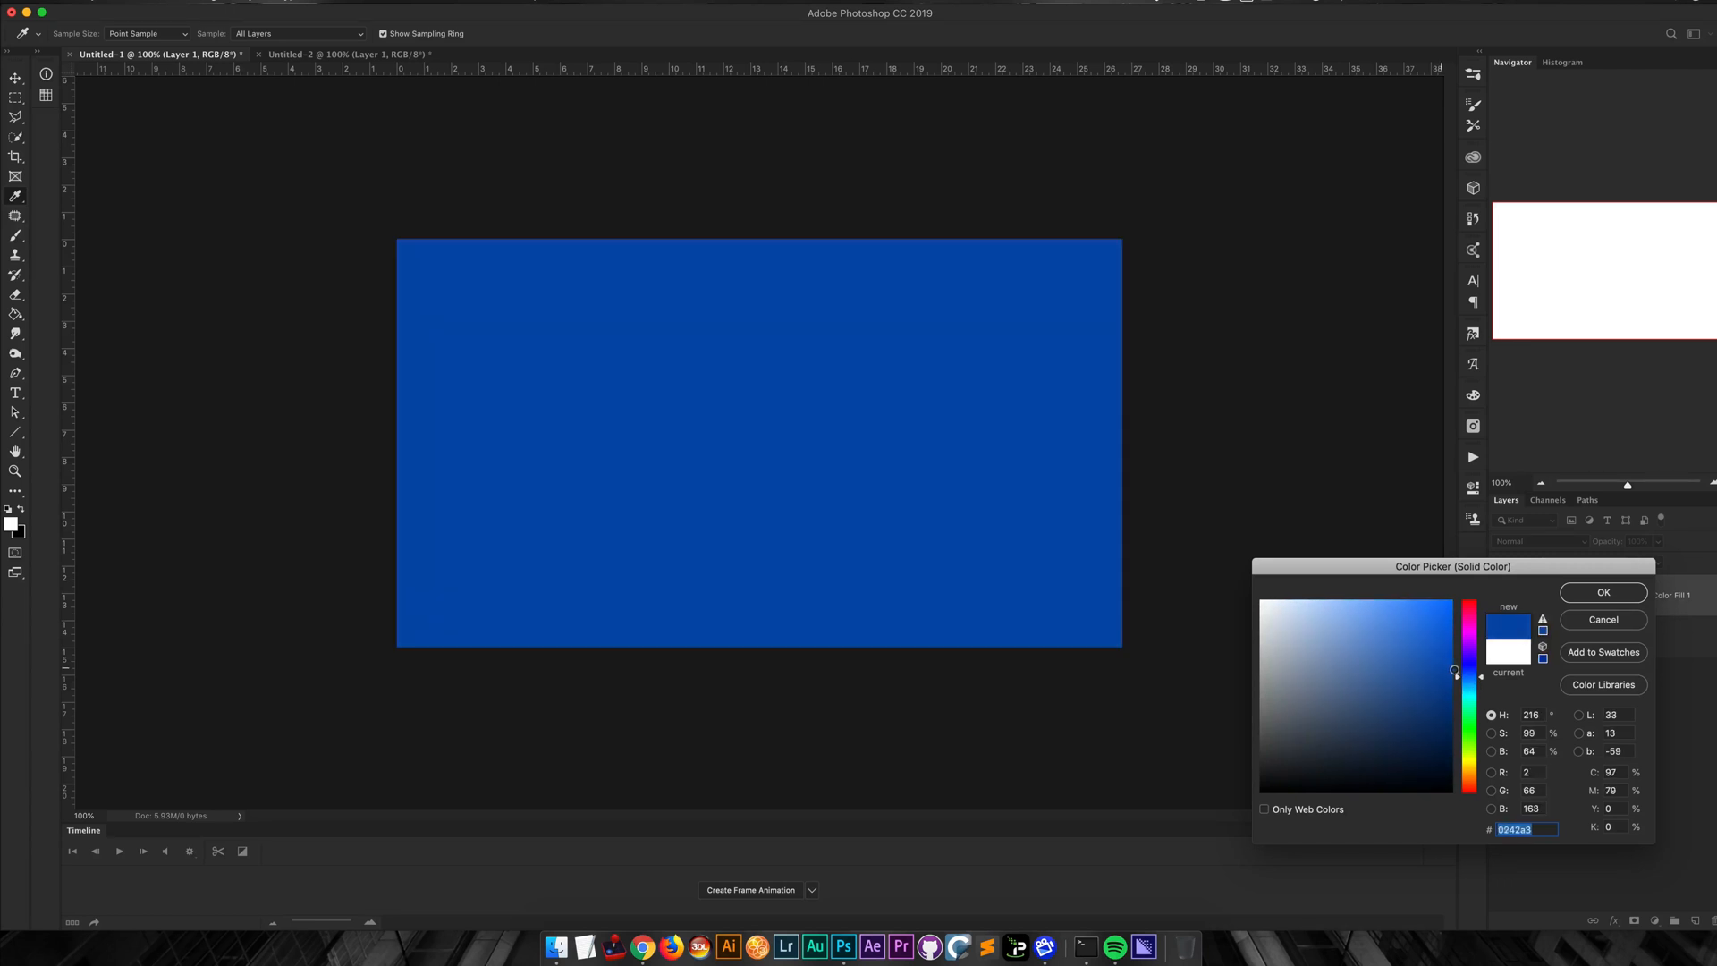
left_click(1601, 593)
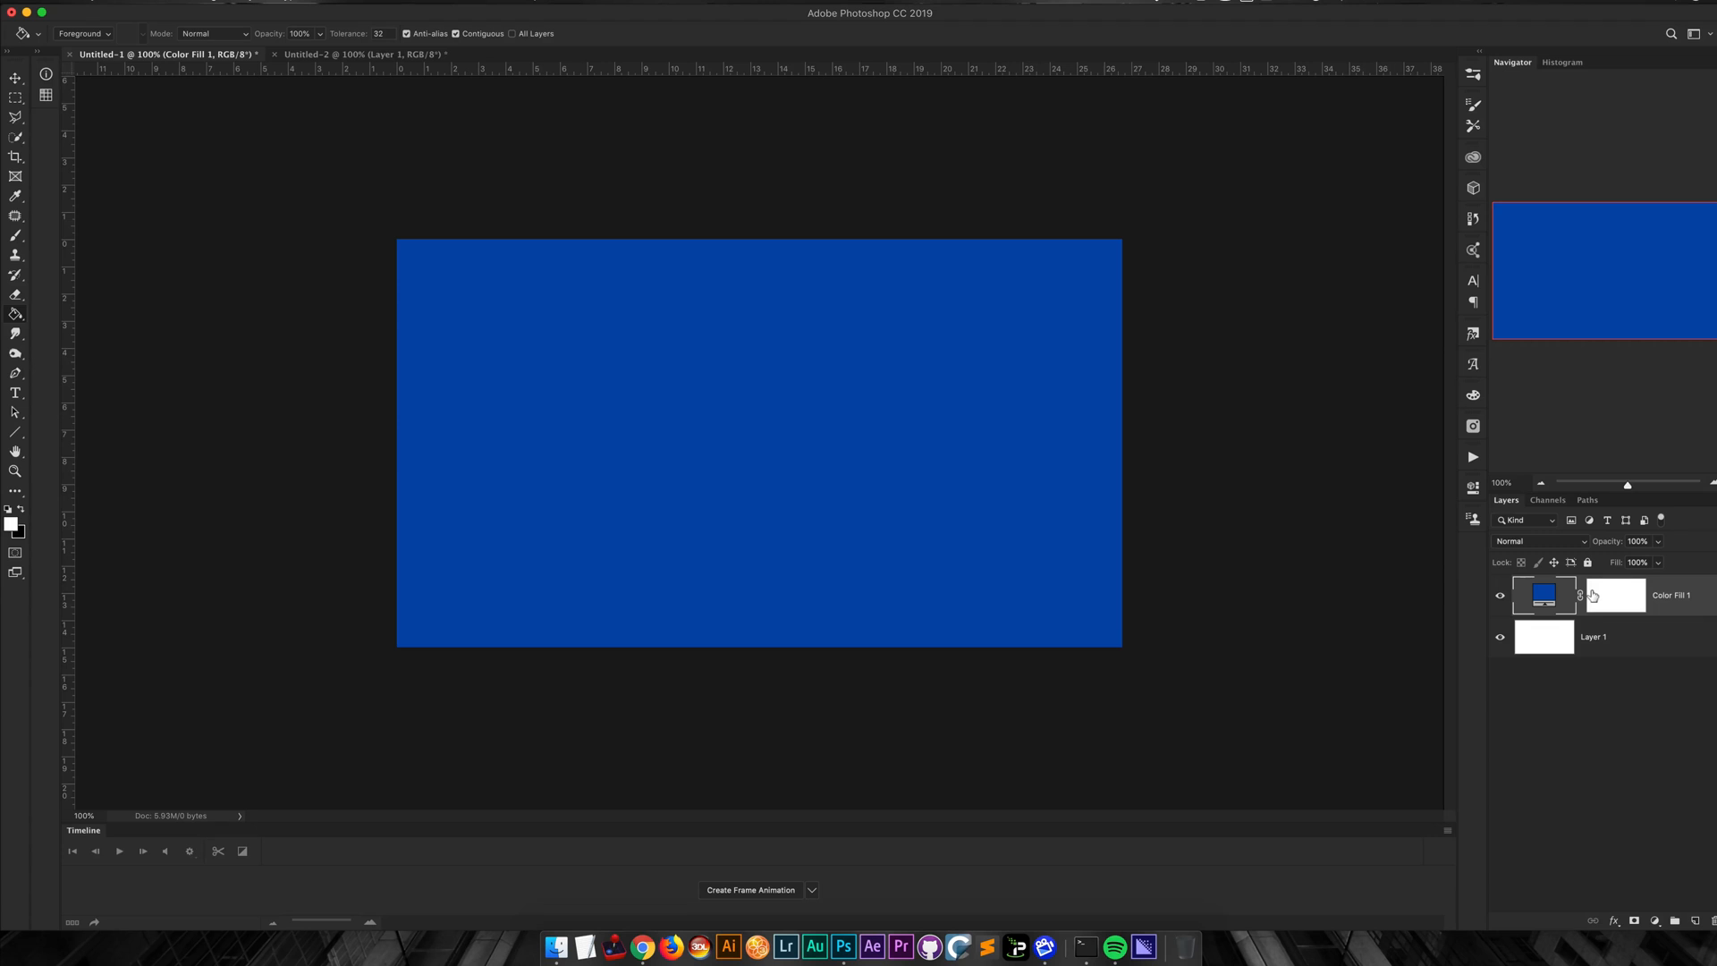
Step: In Untitled-2, try a Quick Selection over Luigi and Yoshi's head, and replace it with a Select Subject selection of the figures
left_click(322, 56)
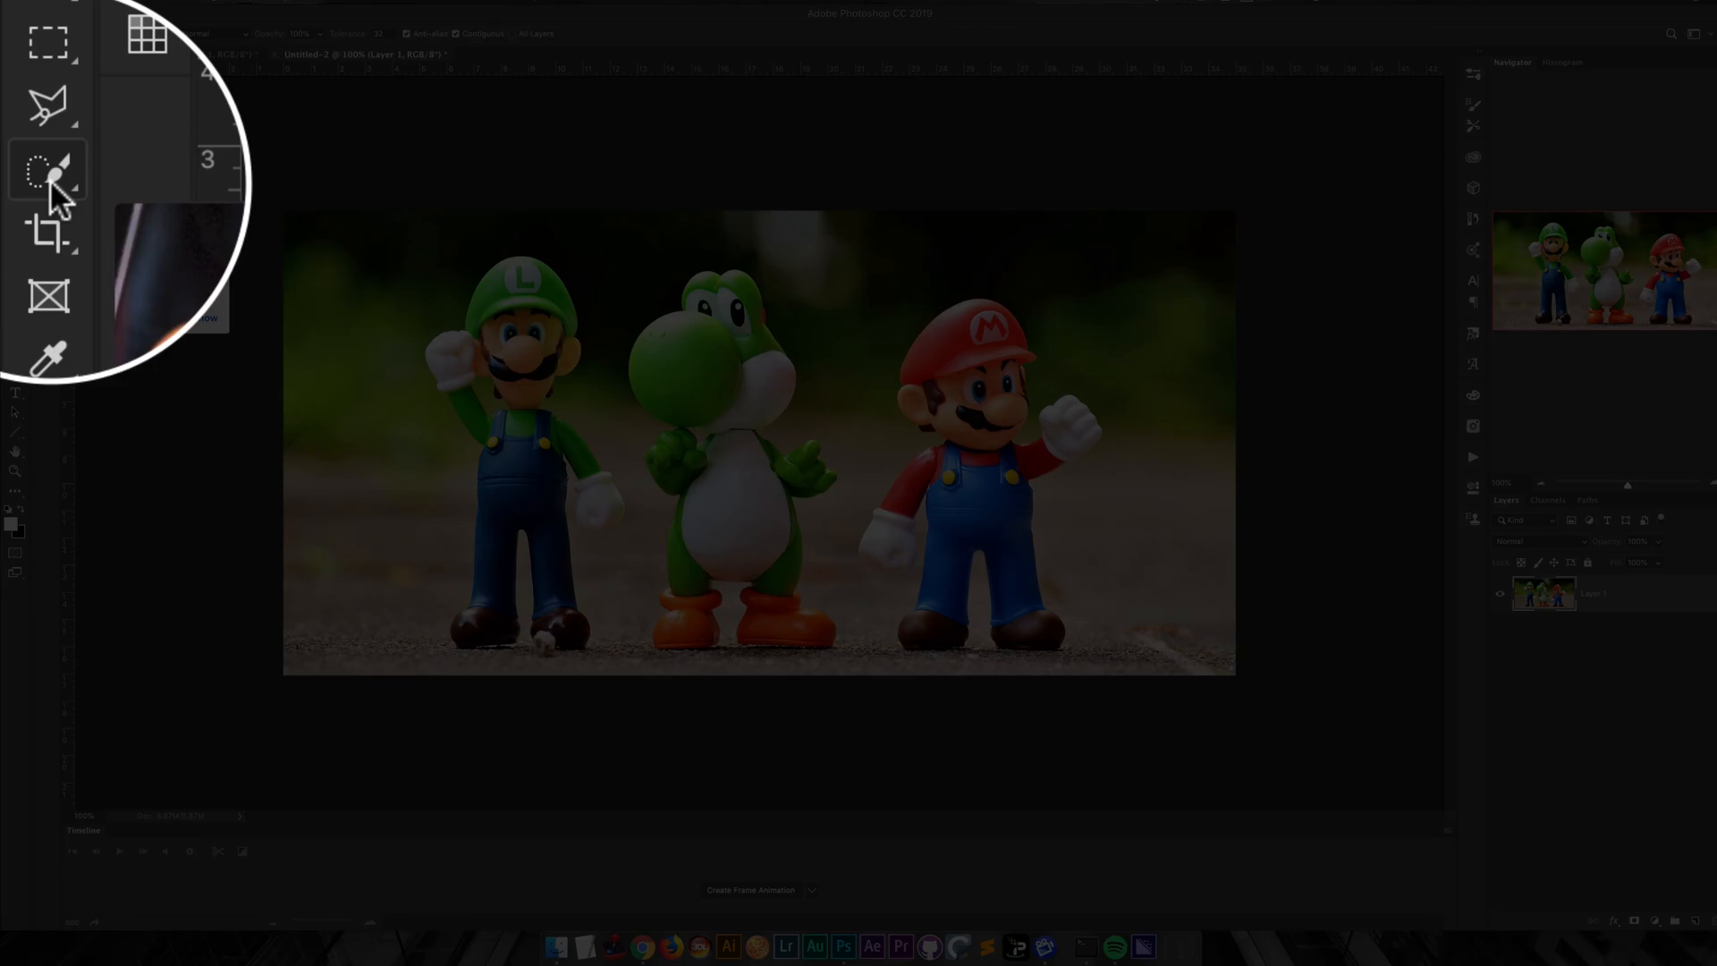
left_click(16, 137)
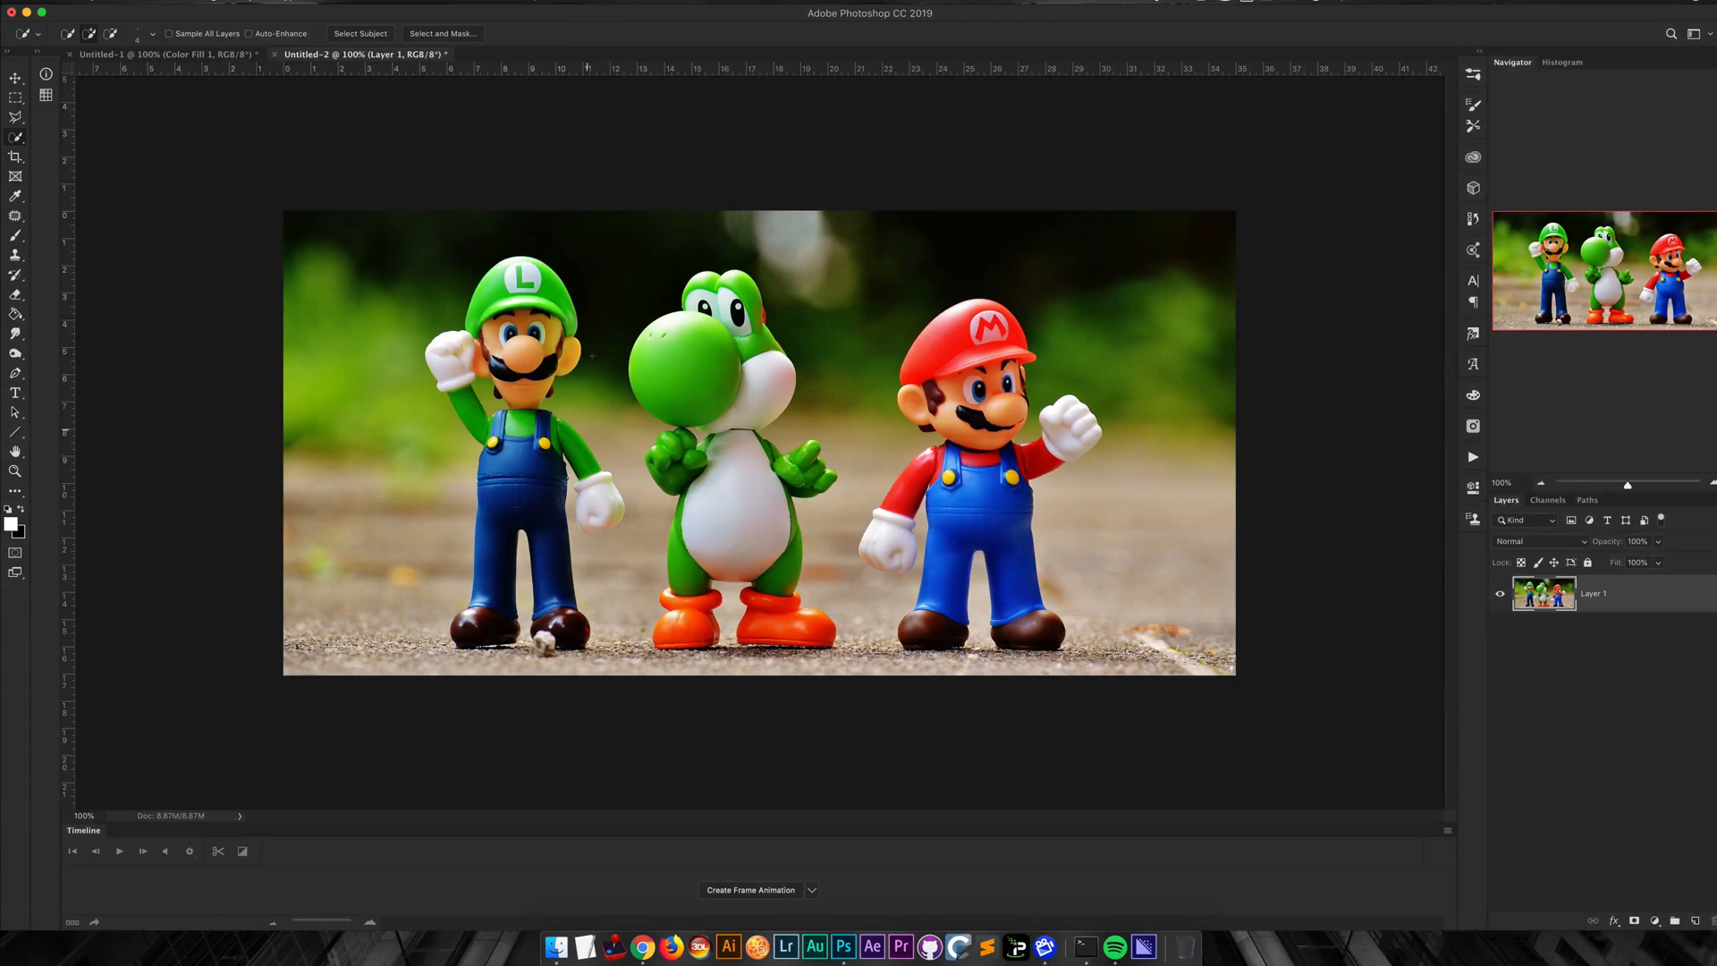
mouse_move(532, 464)
left_mouse_down()
mouse_move(550, 615)
mouse_move(604, 496)
mouse_move(588, 459)
mouse_move(456, 390)
mouse_move(452, 353)
mouse_move(520, 283)
left_mouse_up()
left_click_drag(682, 361, 720, 366)
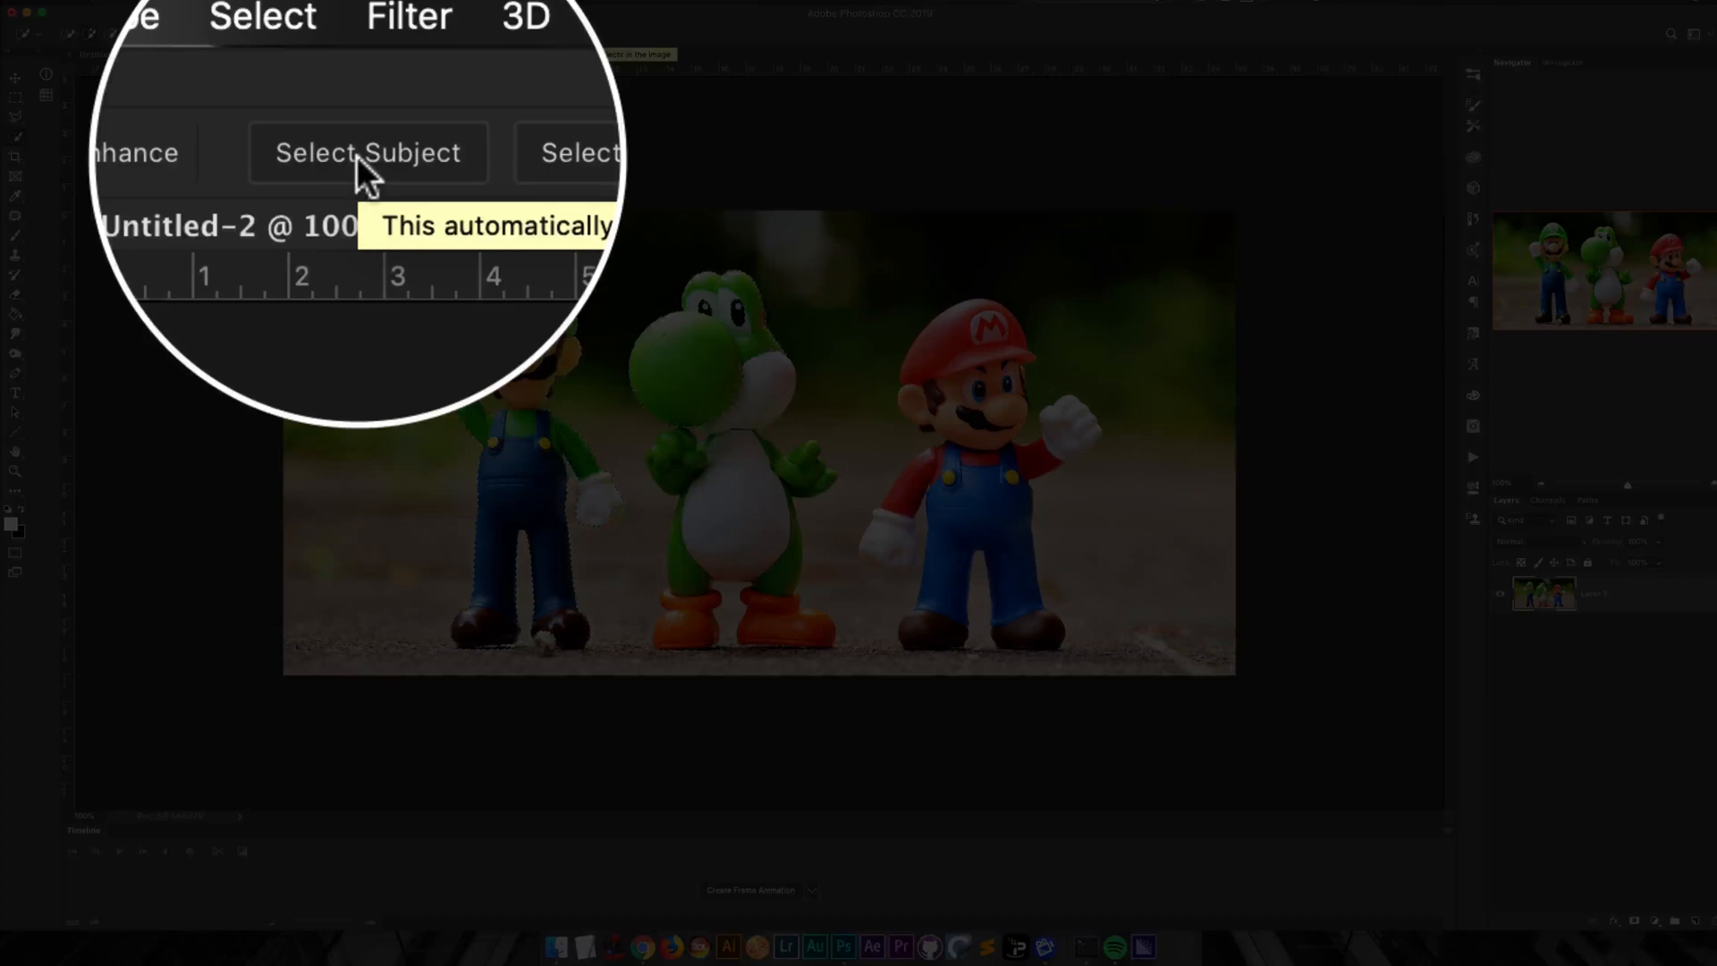
left_click(360, 33)
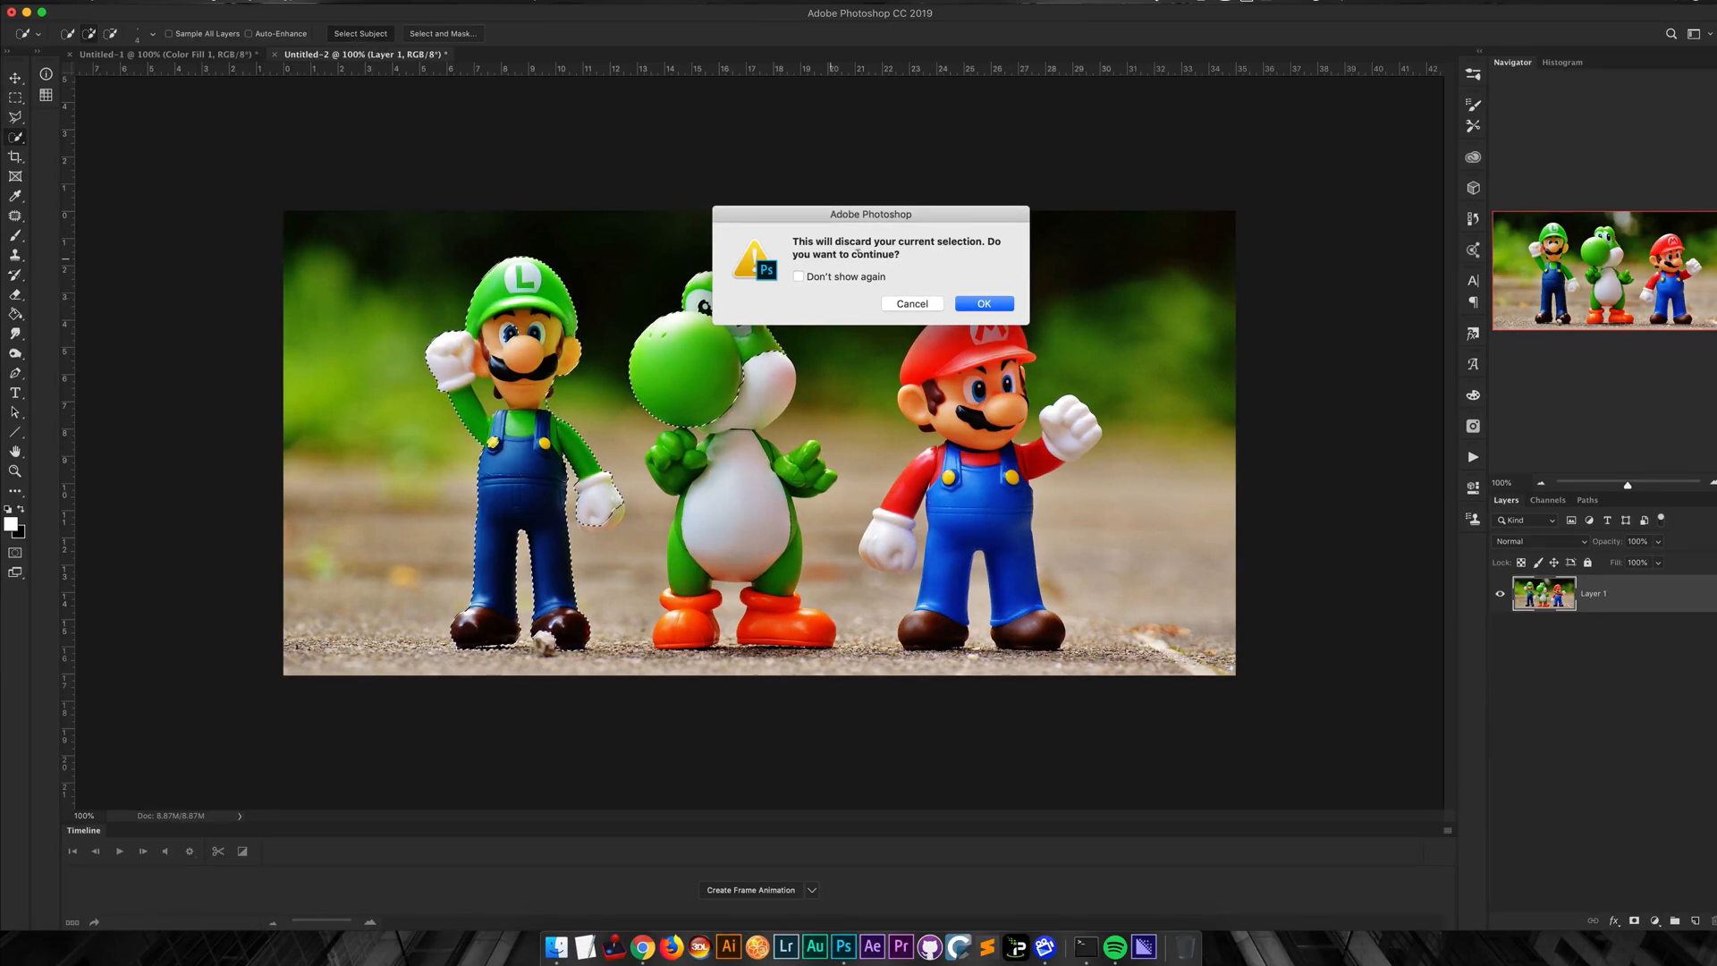
left_click(997, 307)
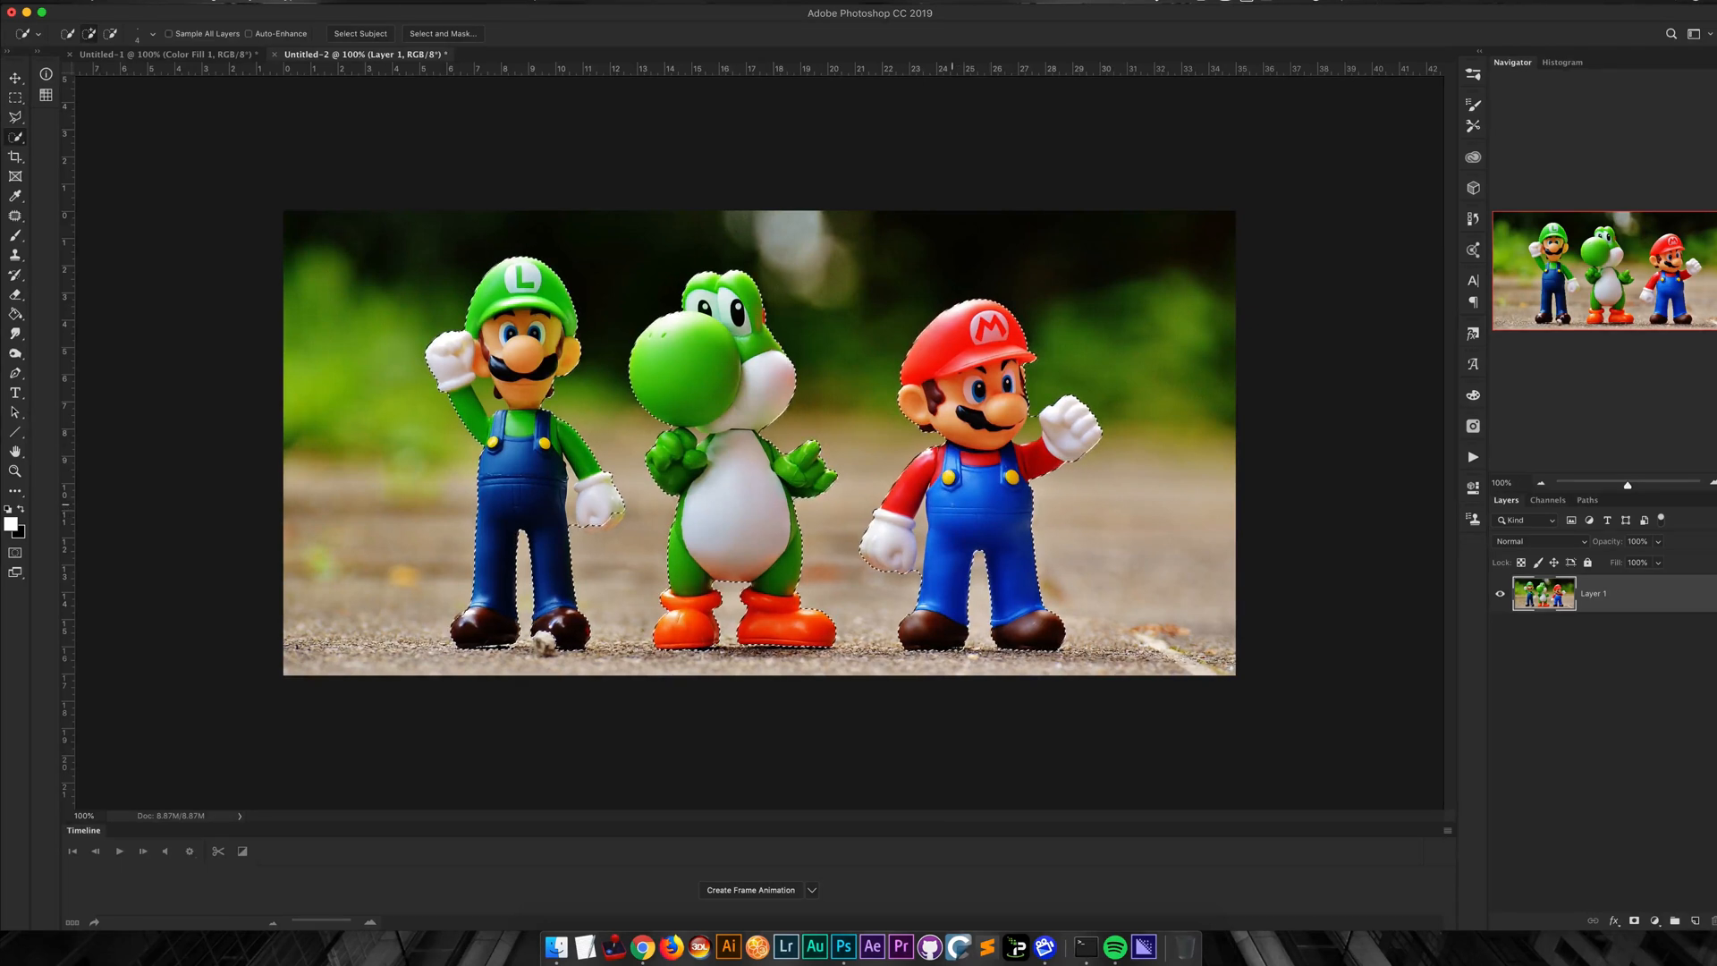
Step: Check the figures' selection in Quick Mask mode and turn it into a layer mask on the photo layer
key("q")
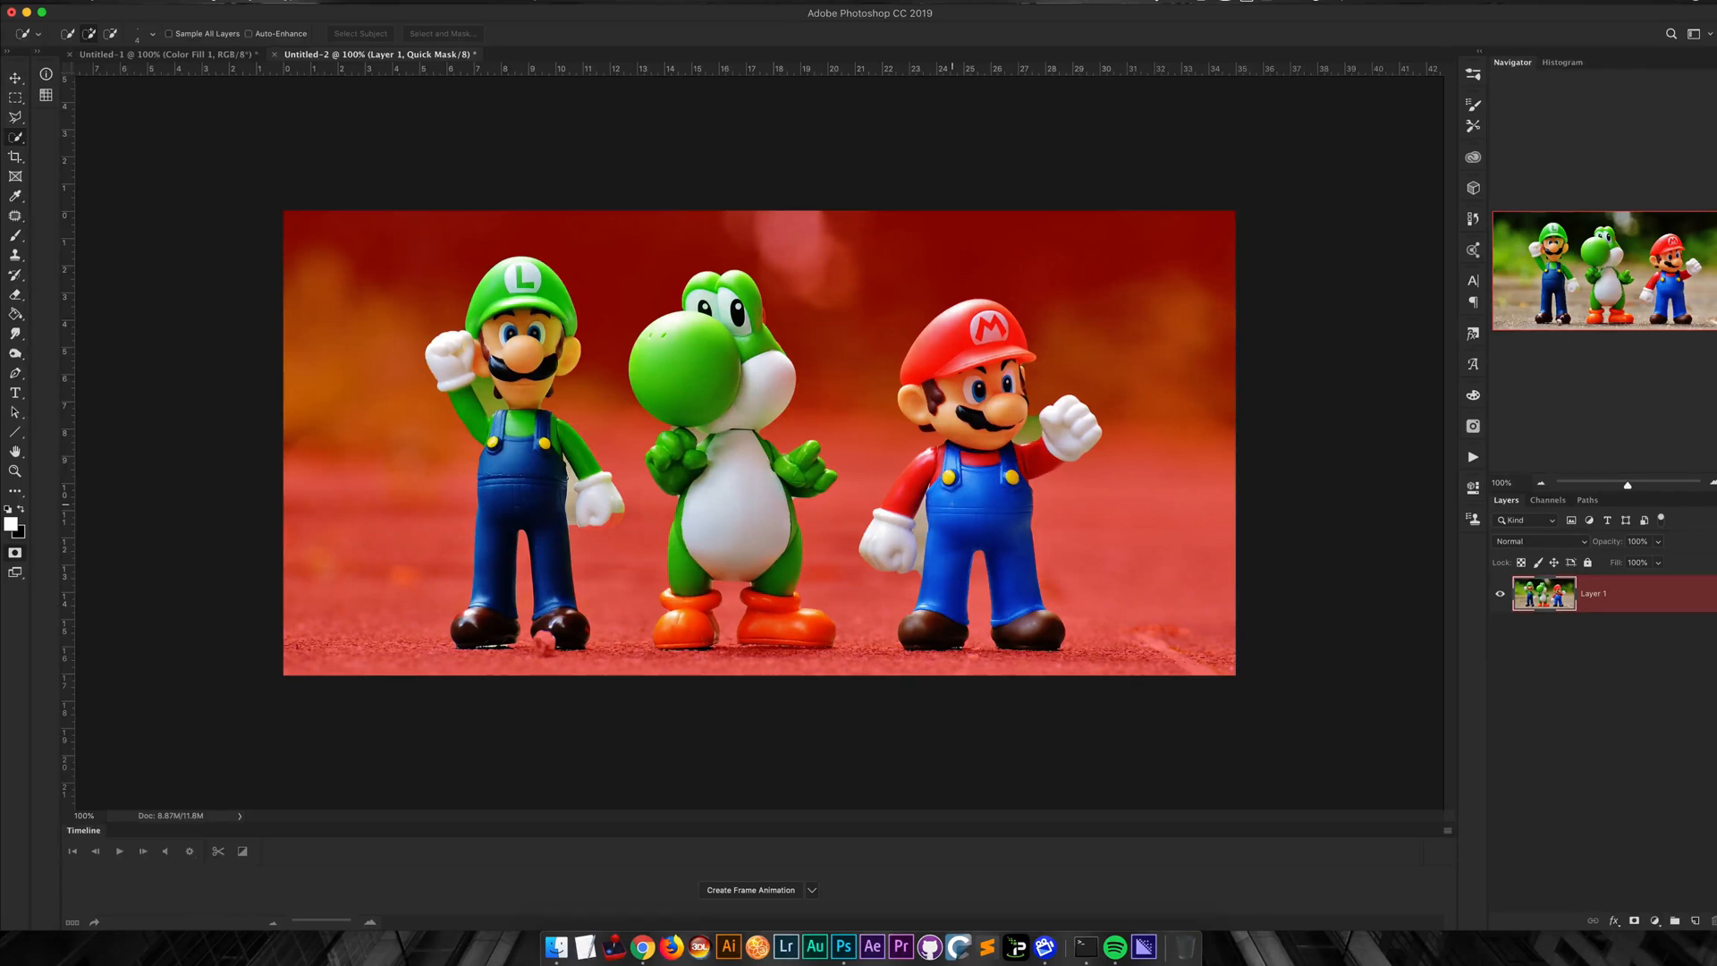
key("q")
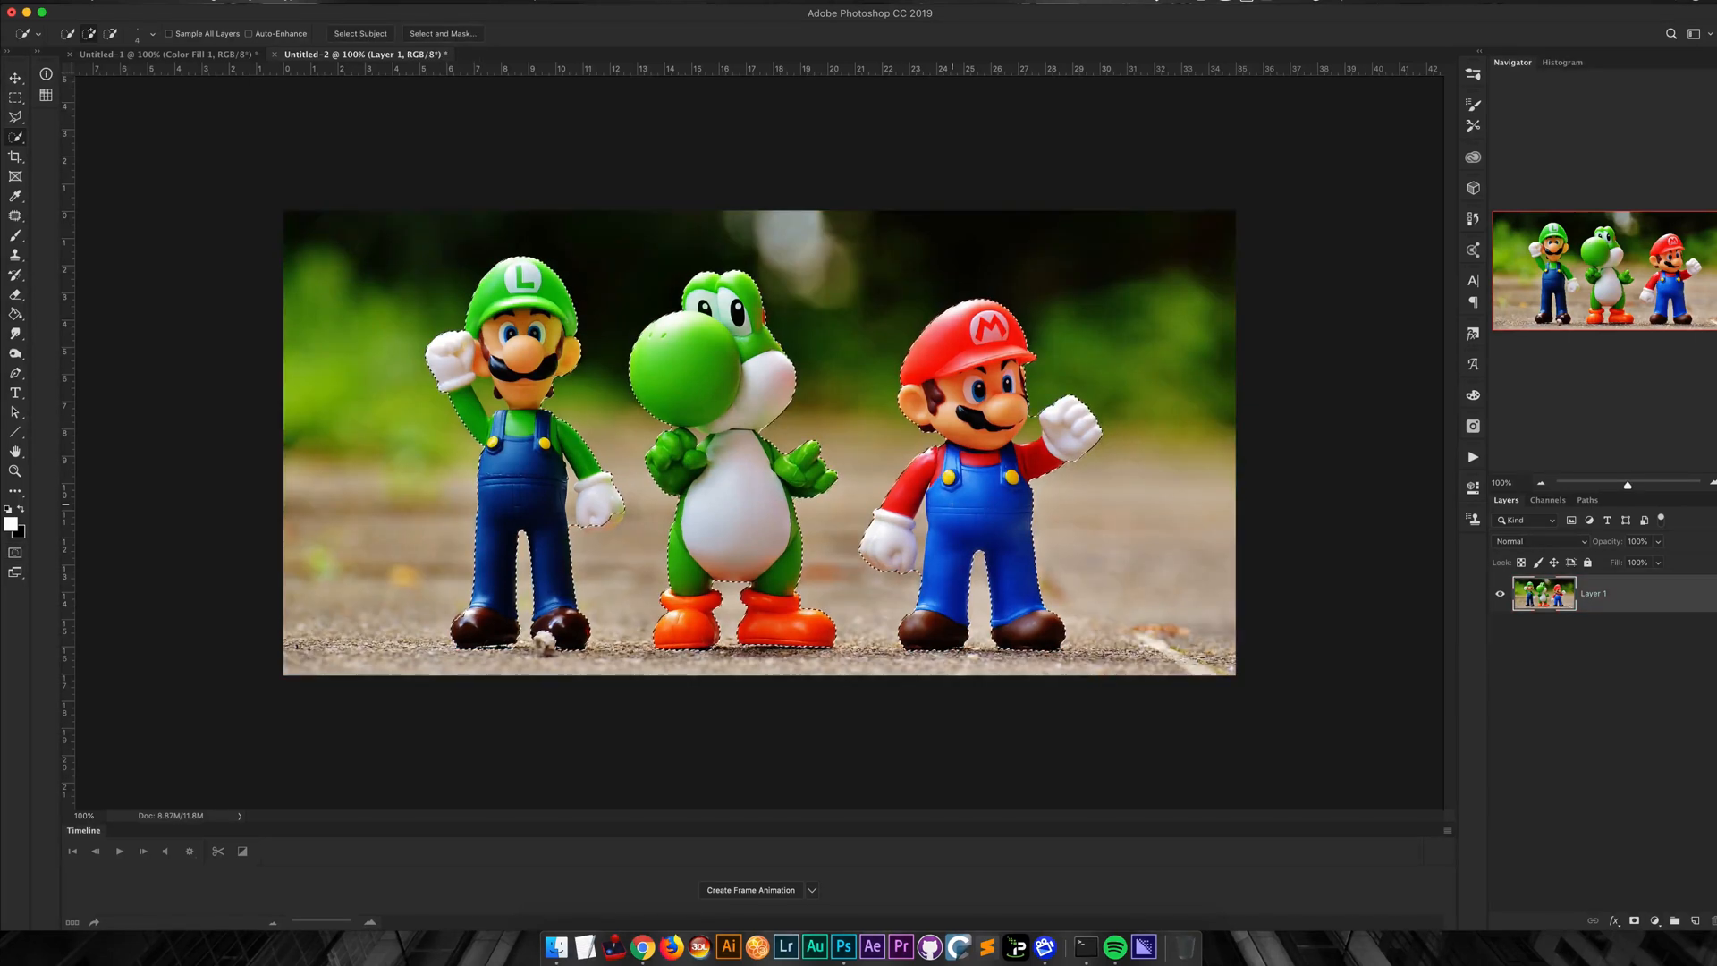
key("q")
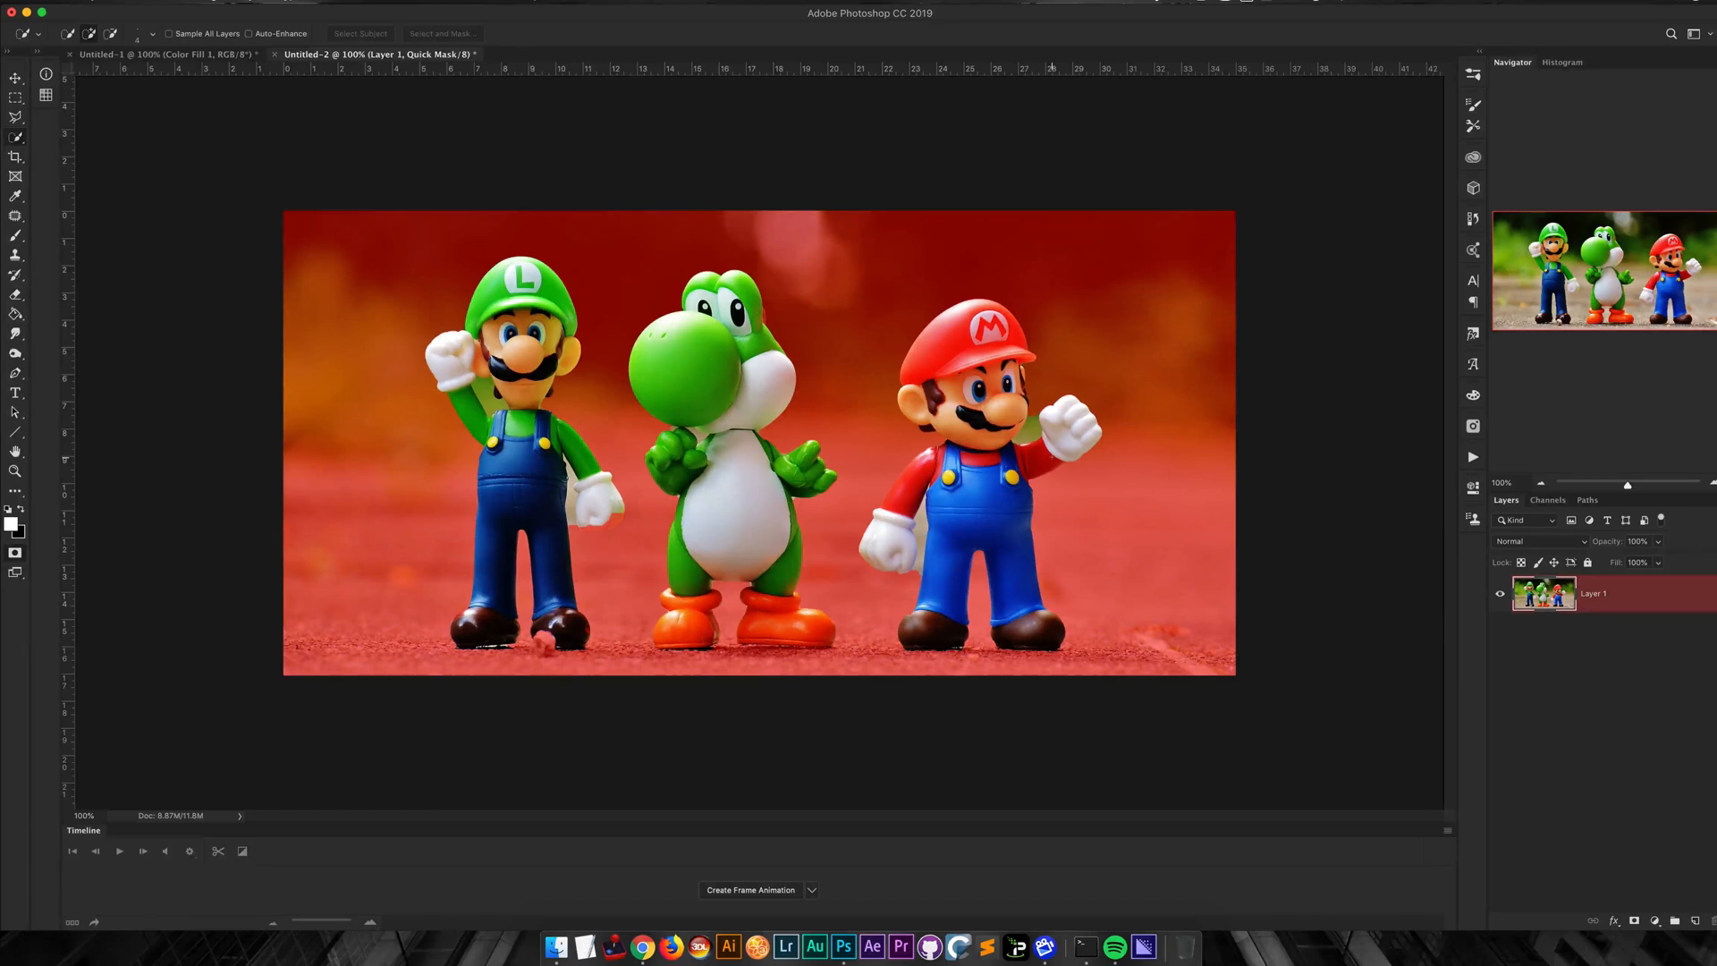
key("q")
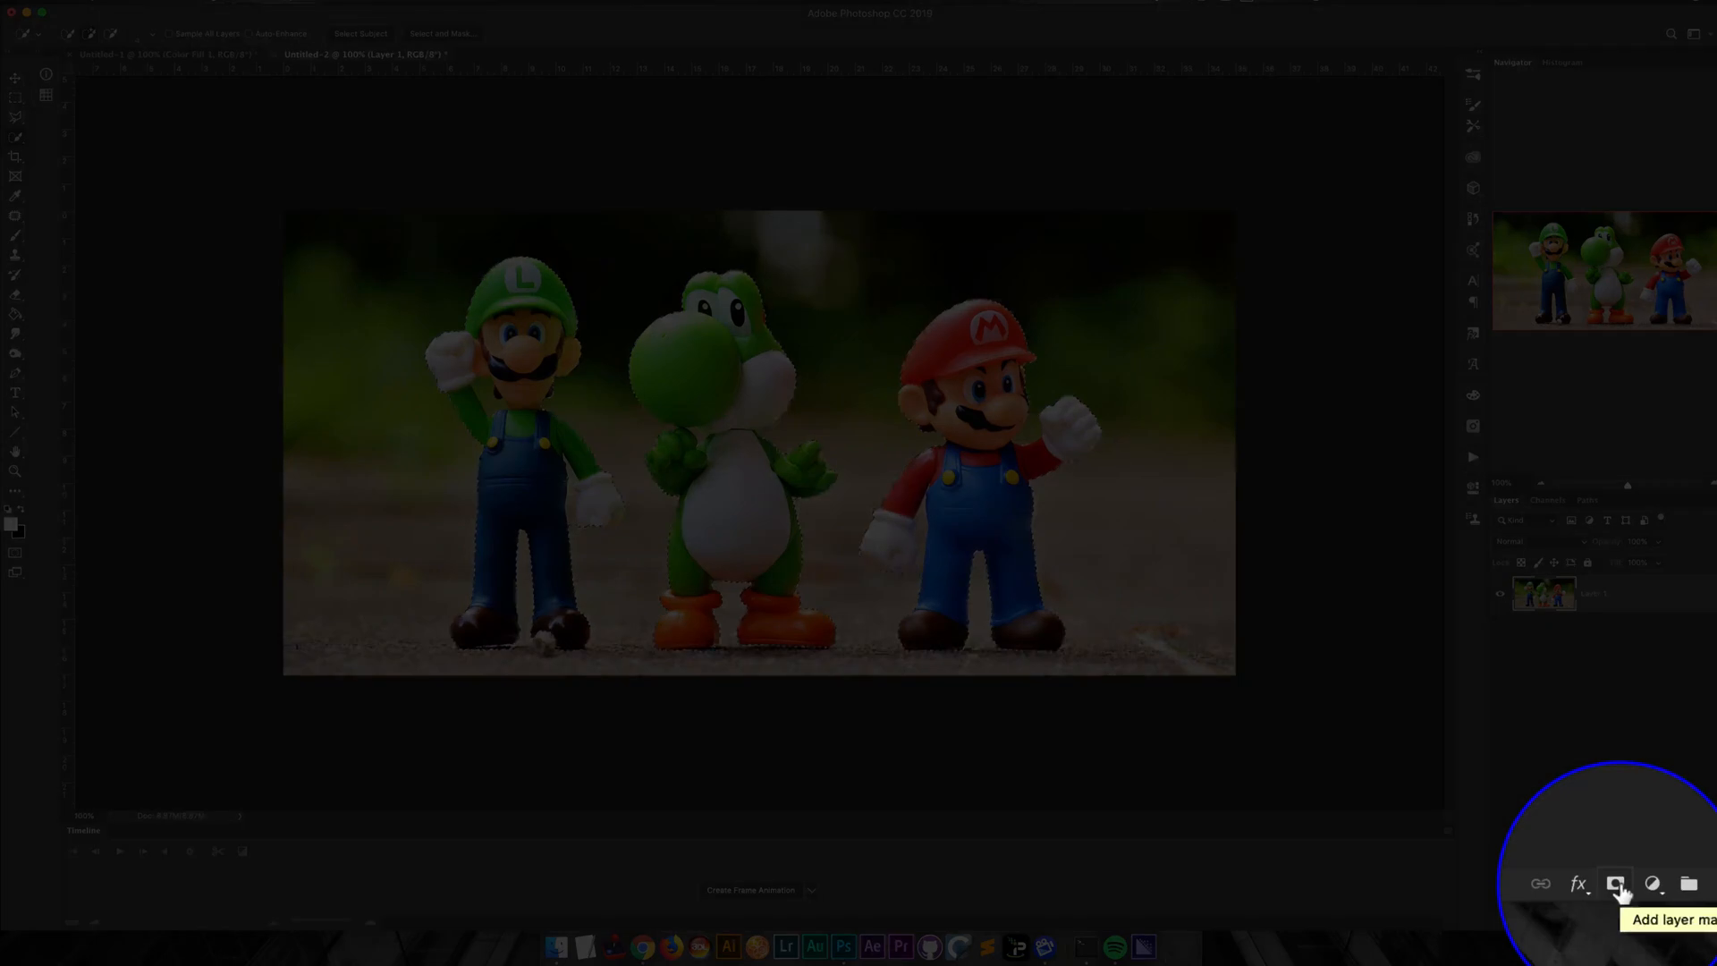
left_click(1635, 922)
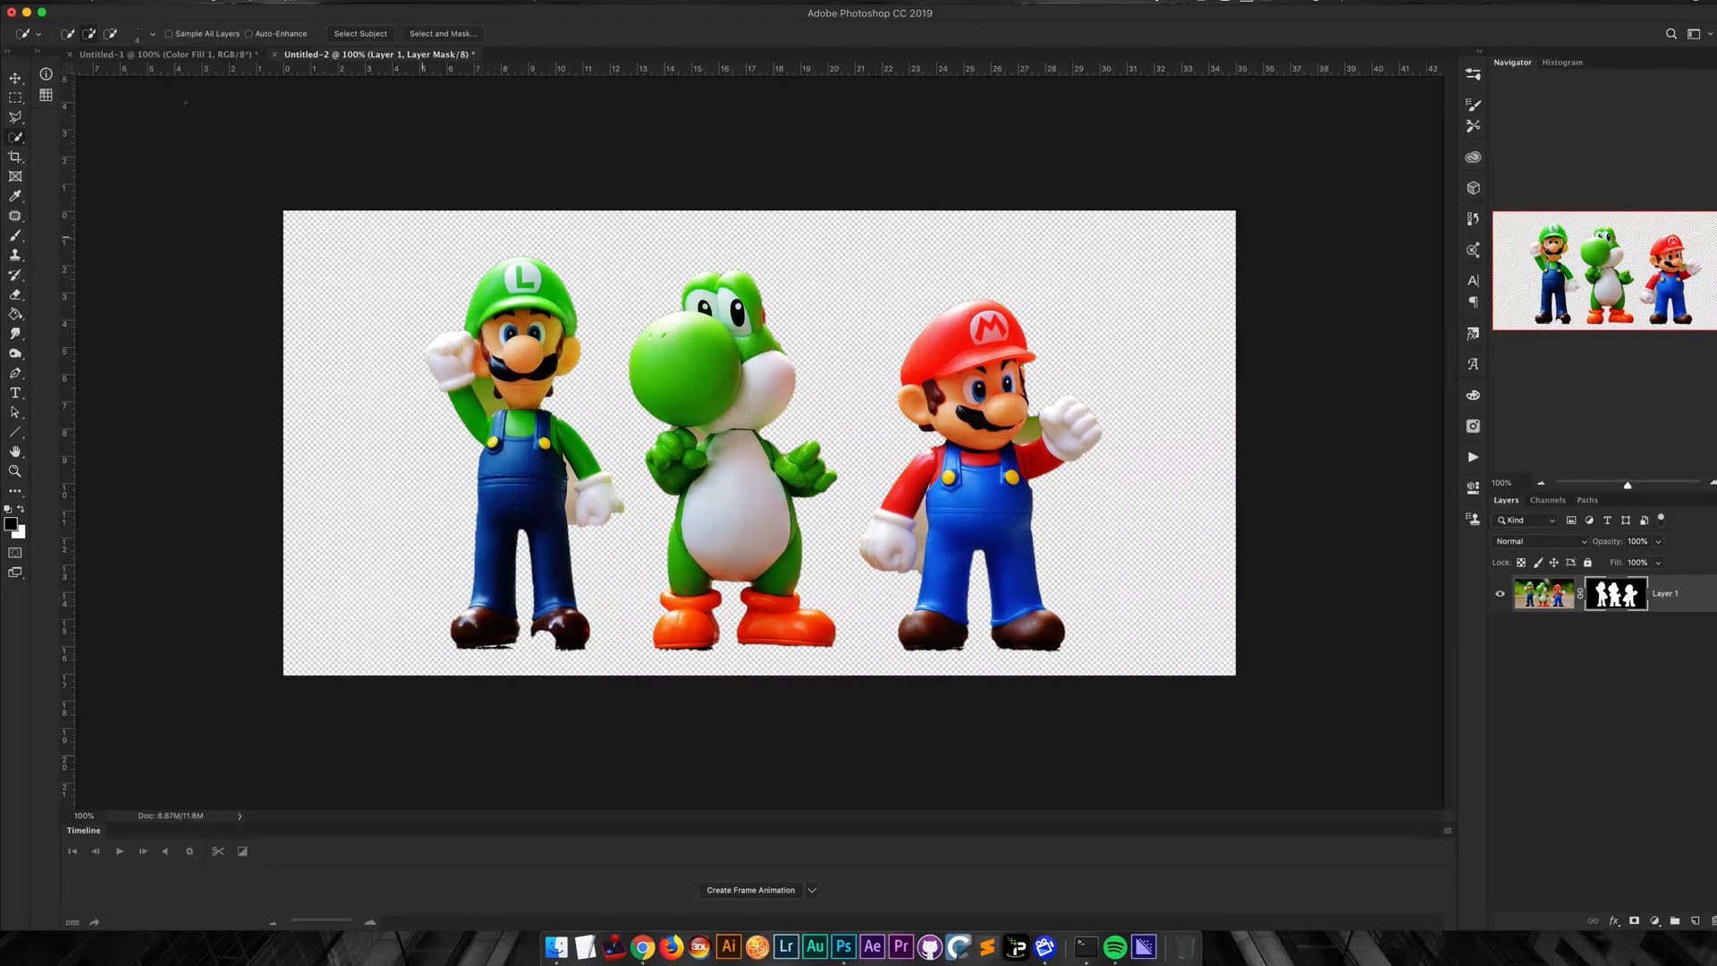
Step: Make the photo's image thumbnail in Untitled-2 active instead of its layer mask, and clear the selection
left_click(195, 55)
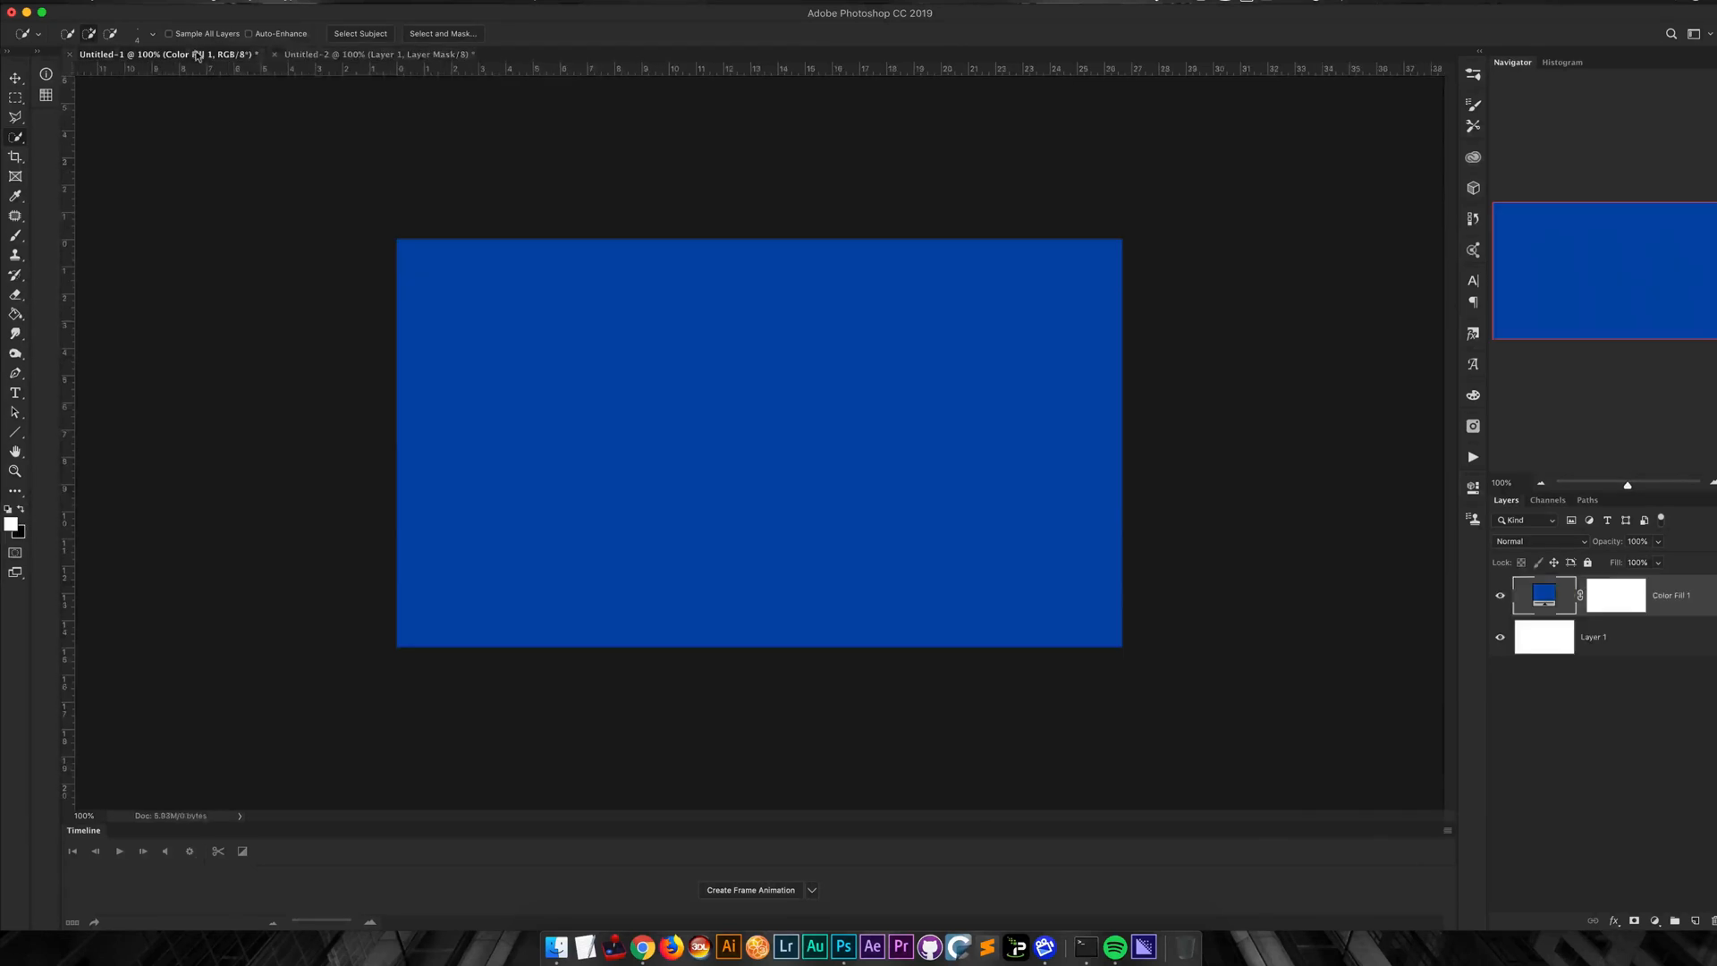
left_click(384, 57)
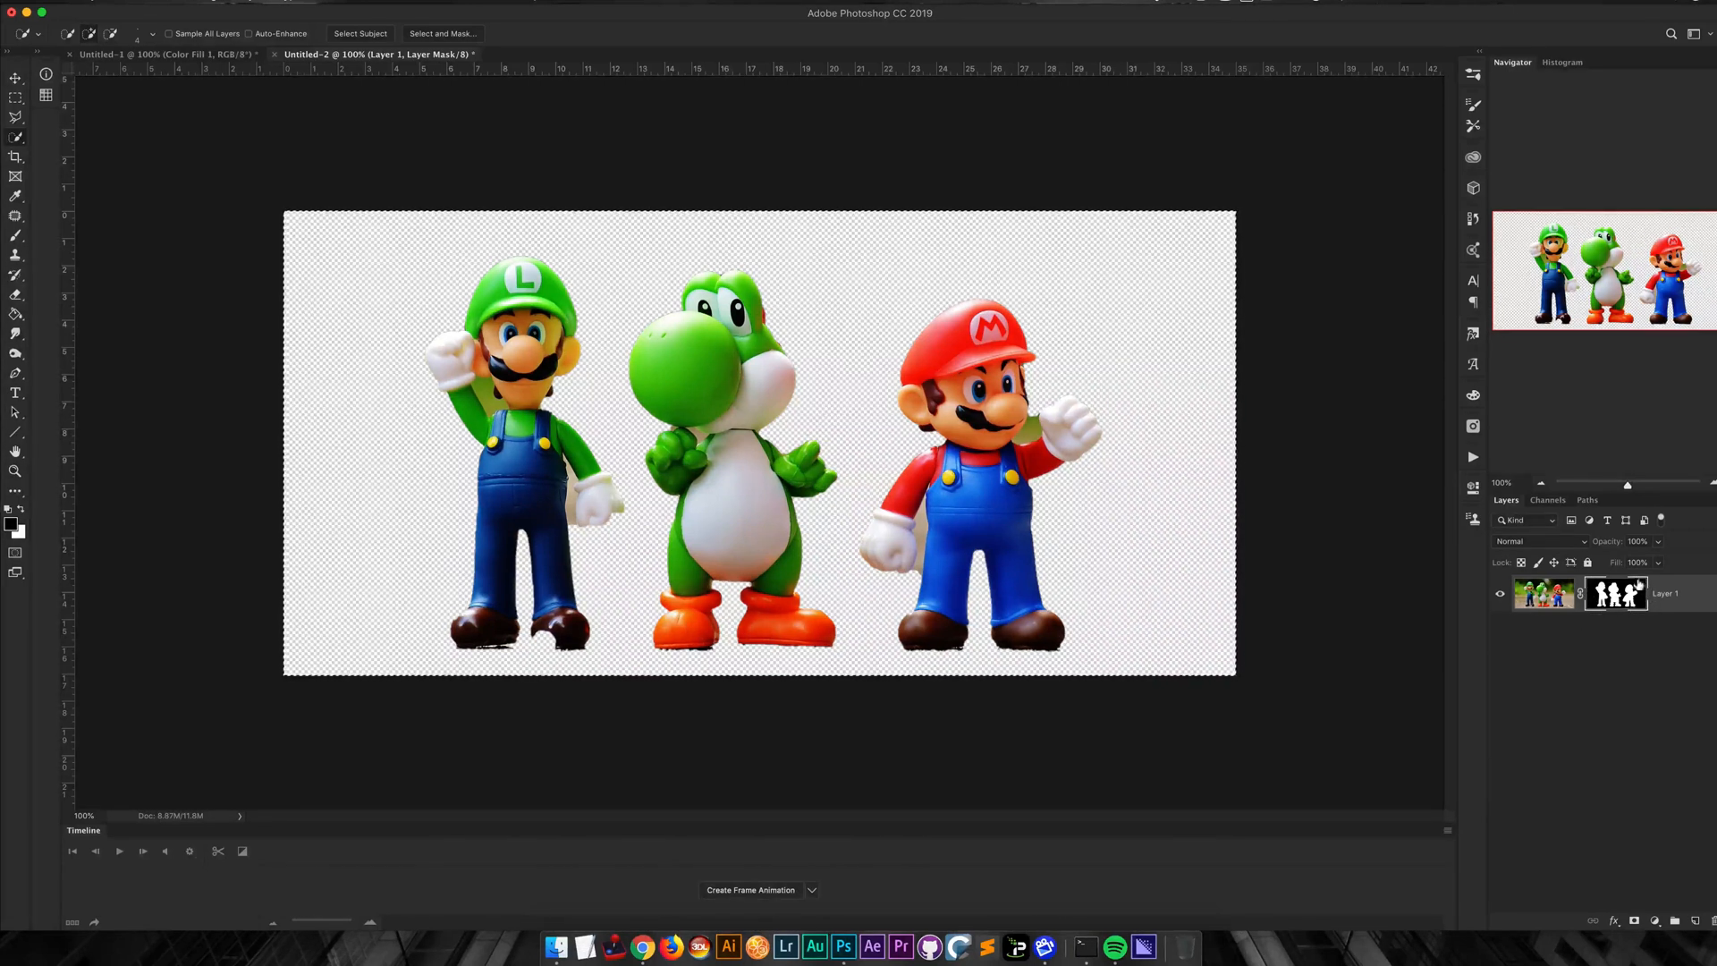
left_click(1557, 603)
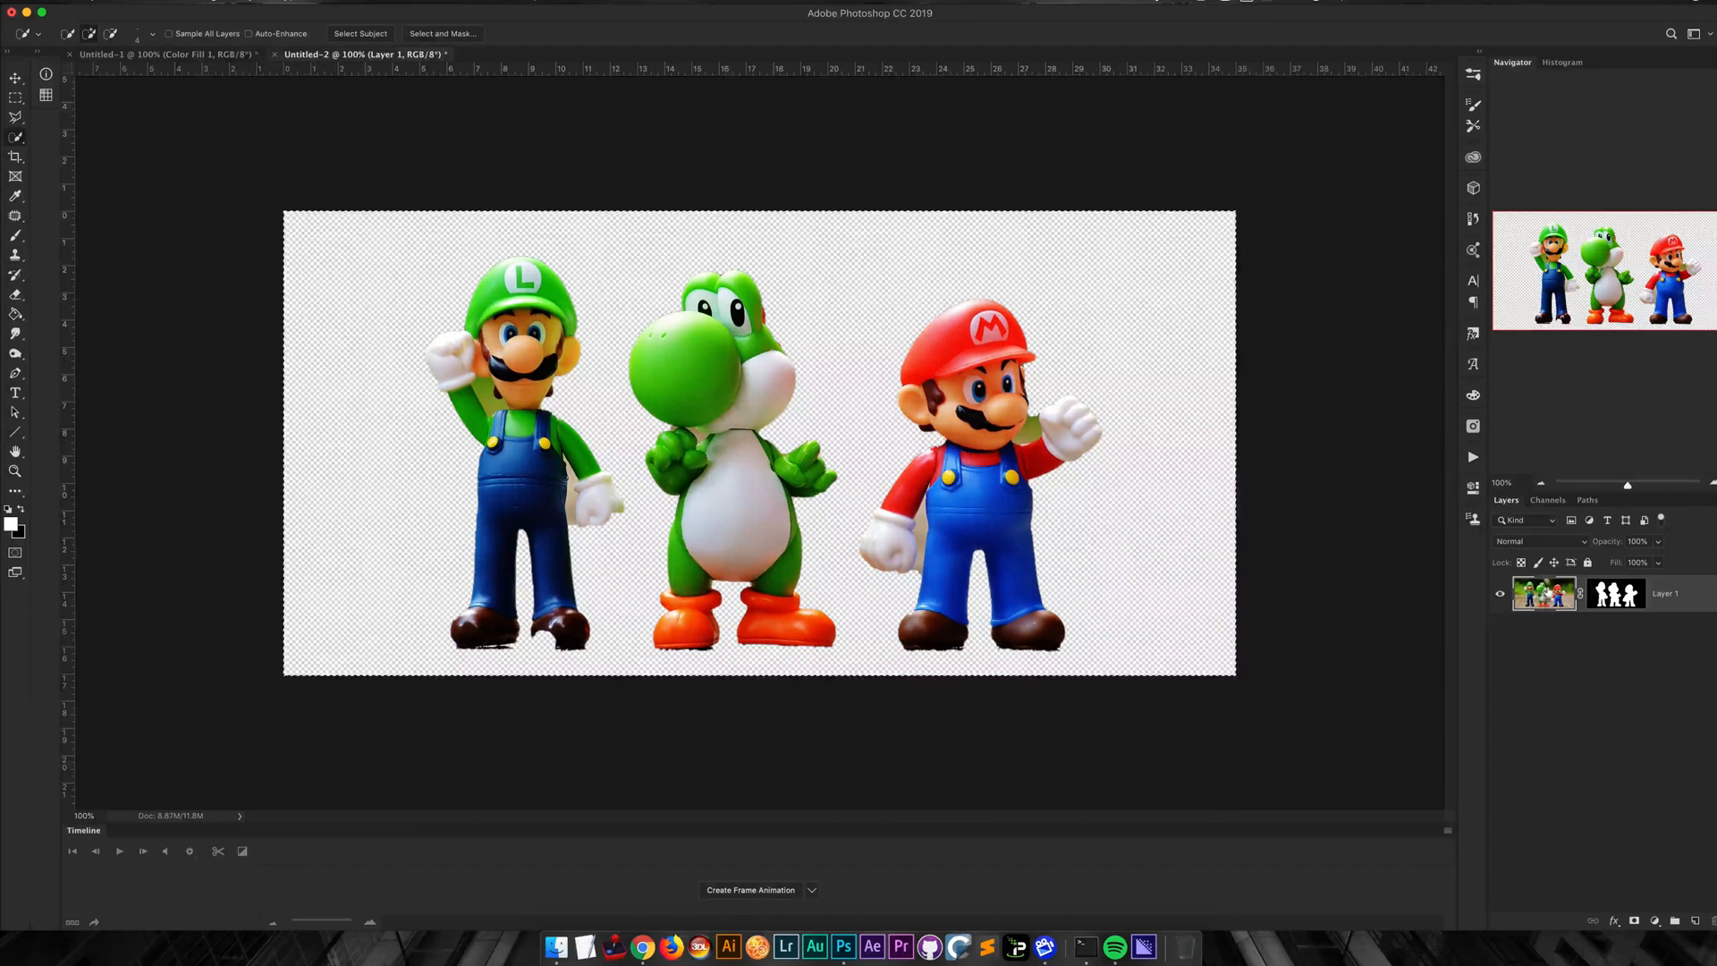
left_click(1608, 599)
left_click(1559, 600)
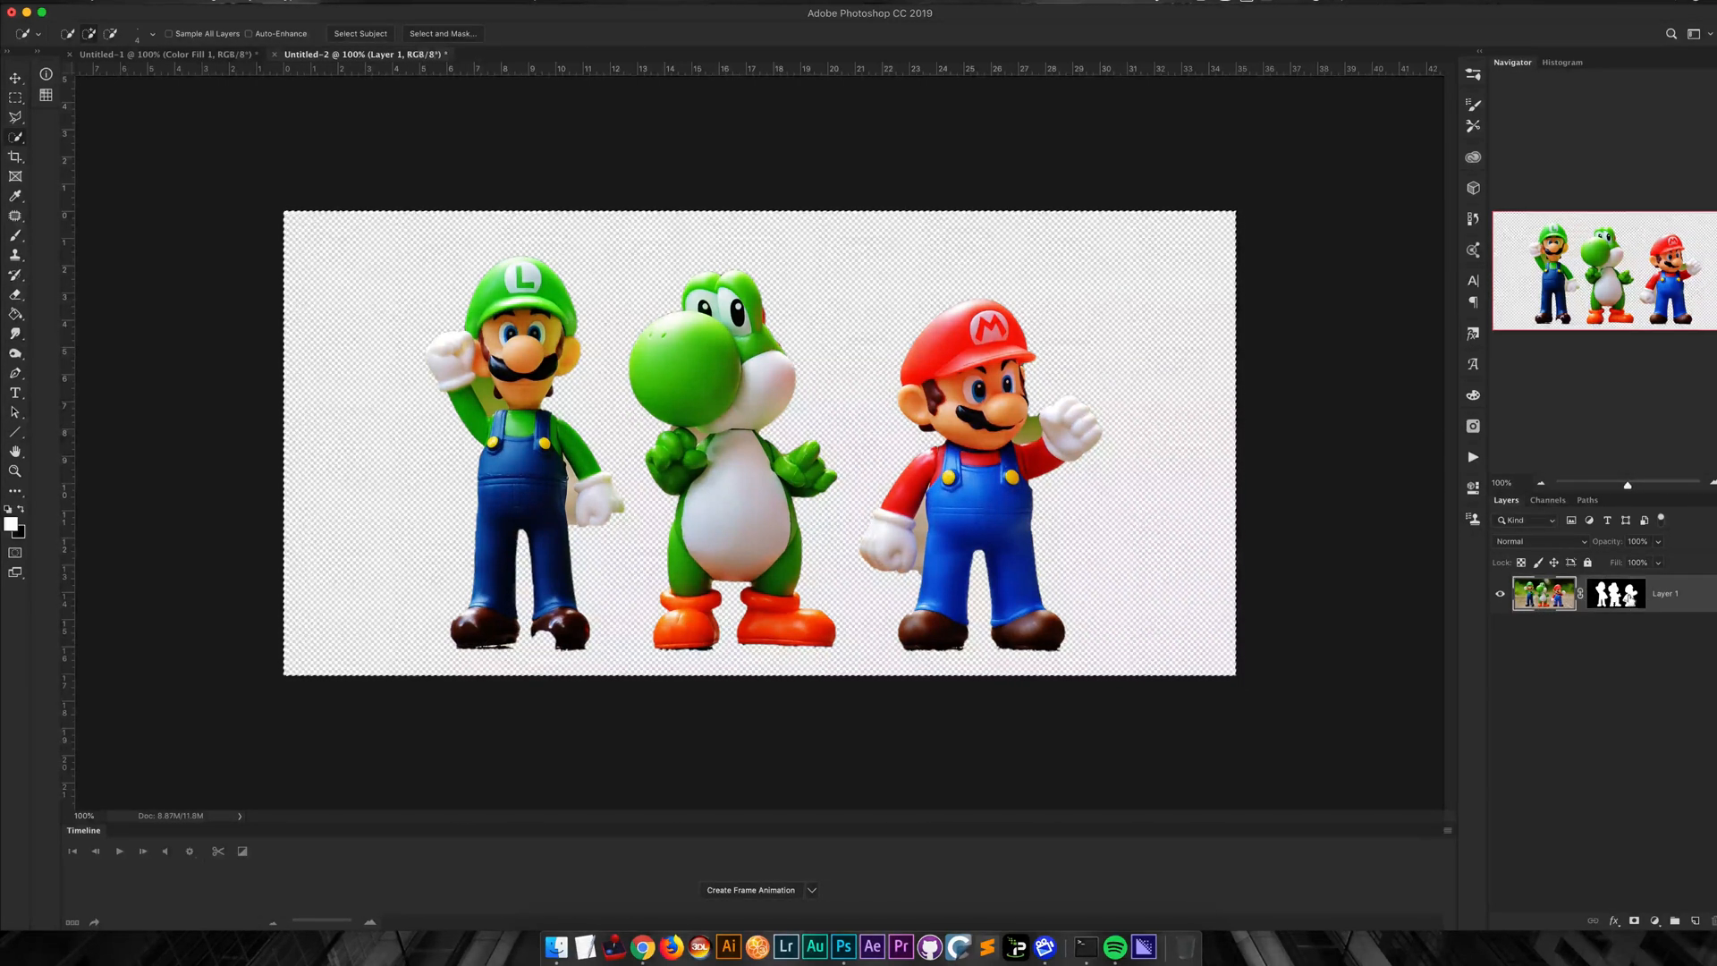
left_click(1616, 599)
left_click(1340, 601)
left_click(1468, 591)
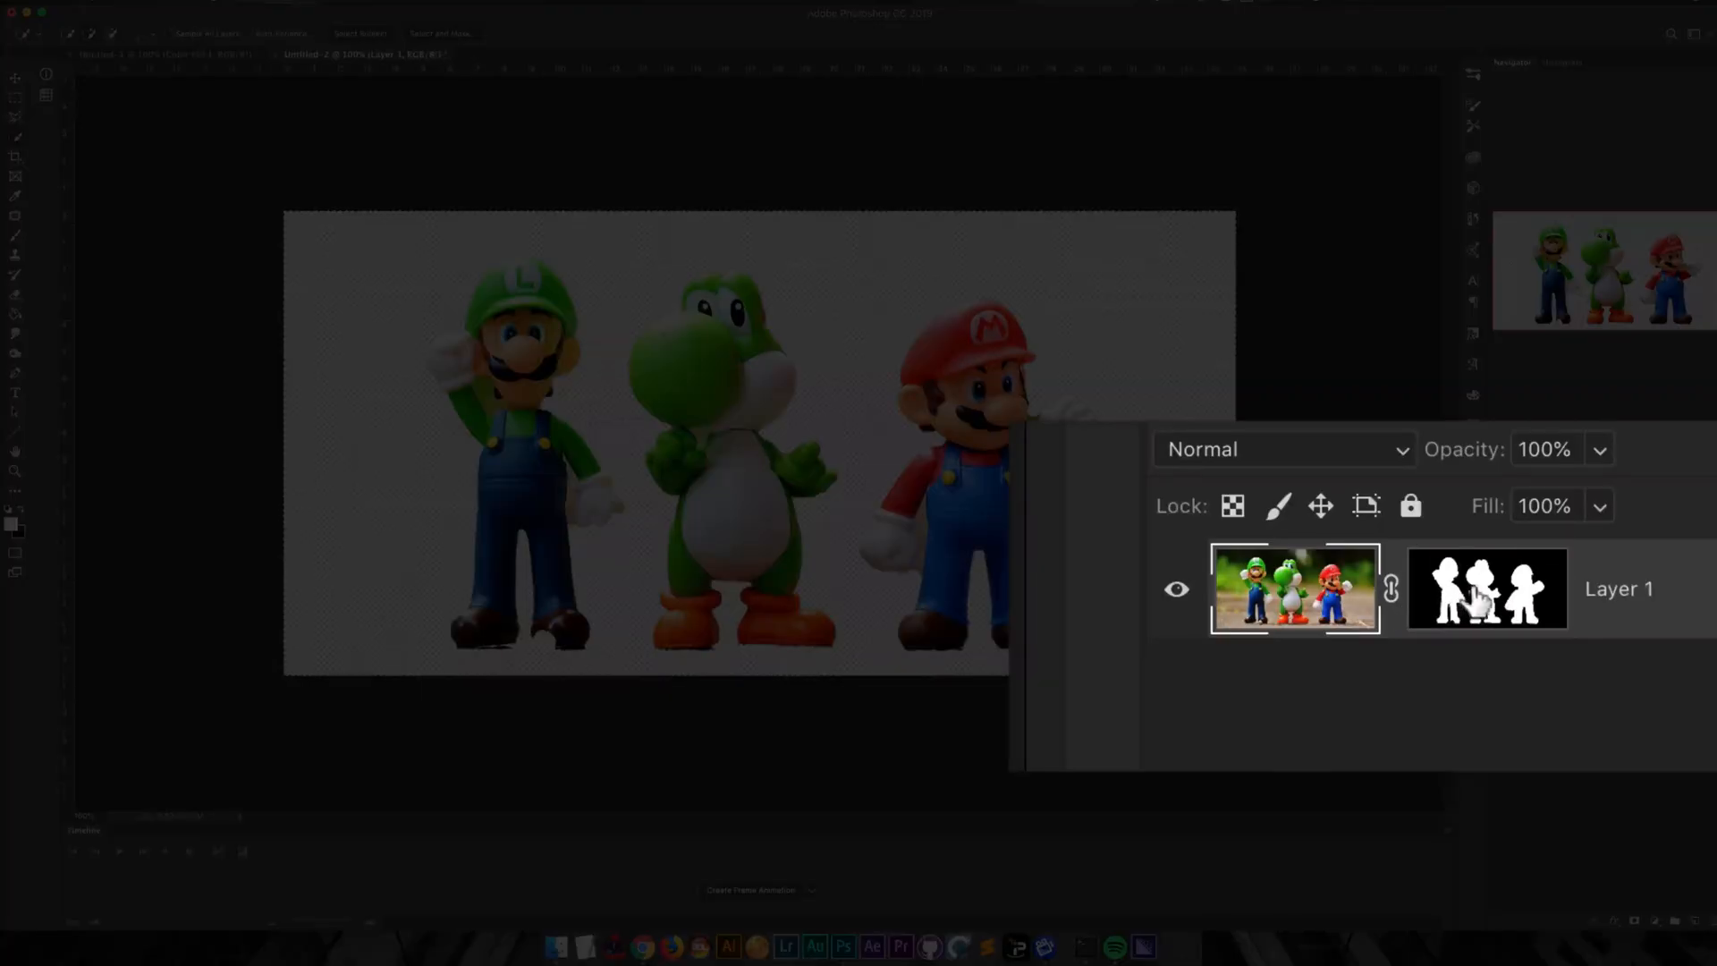
left_click(1300, 596)
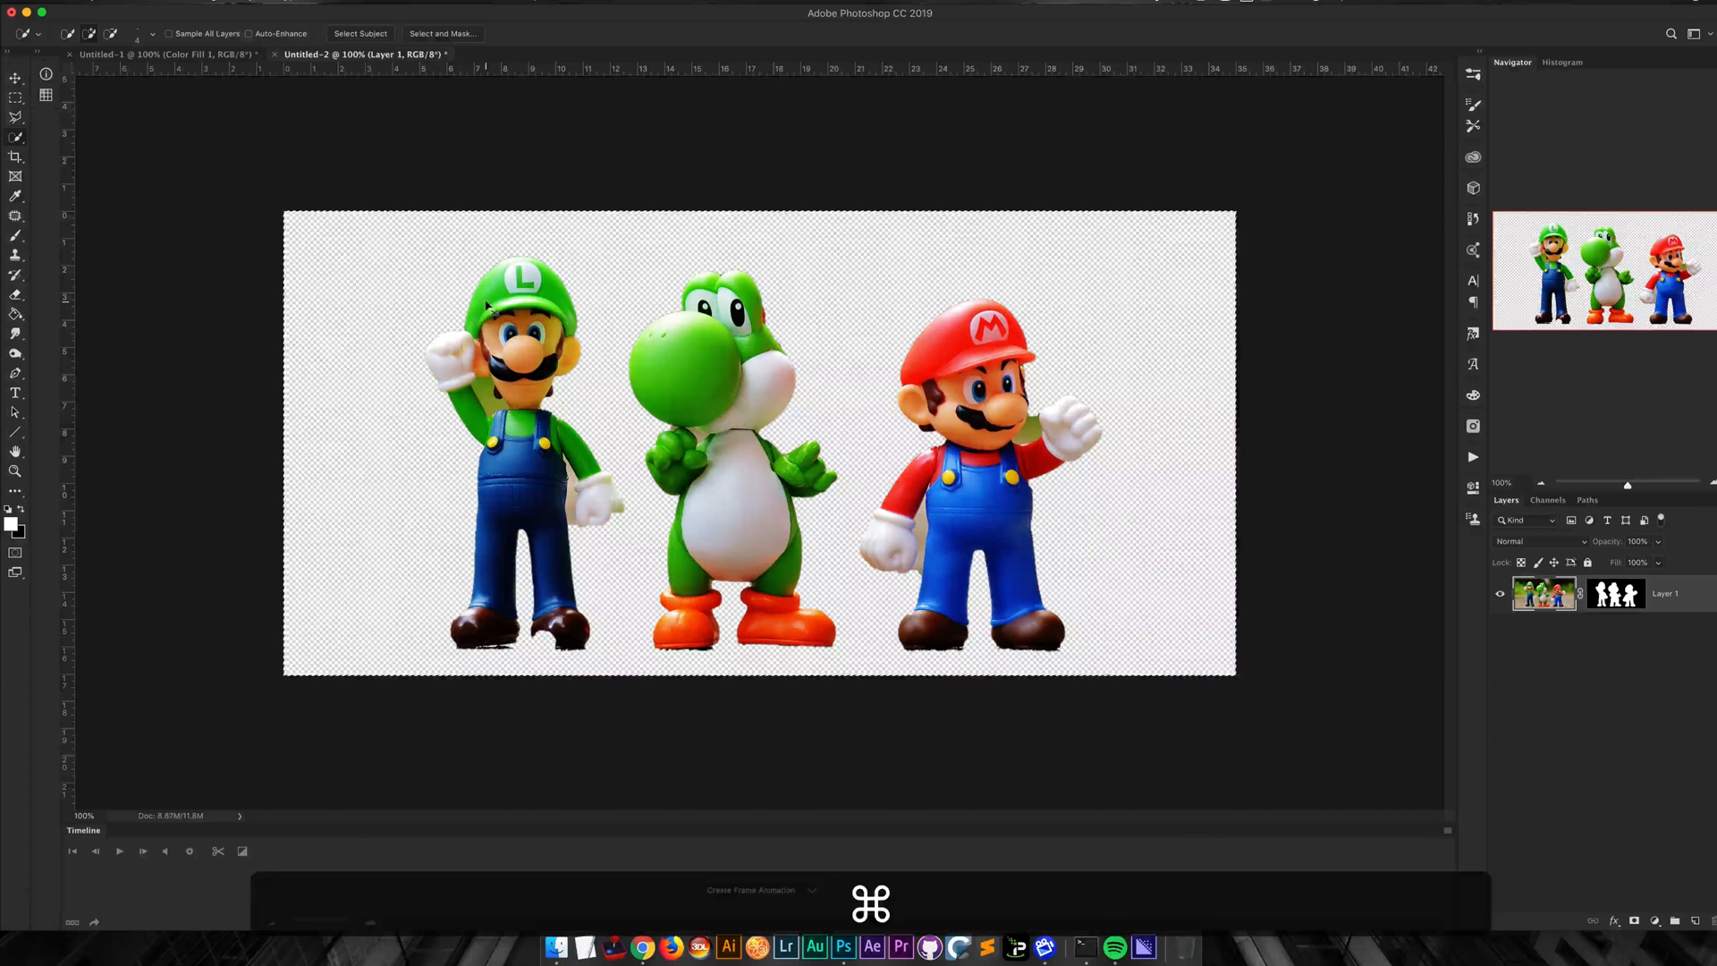
key("super+d")
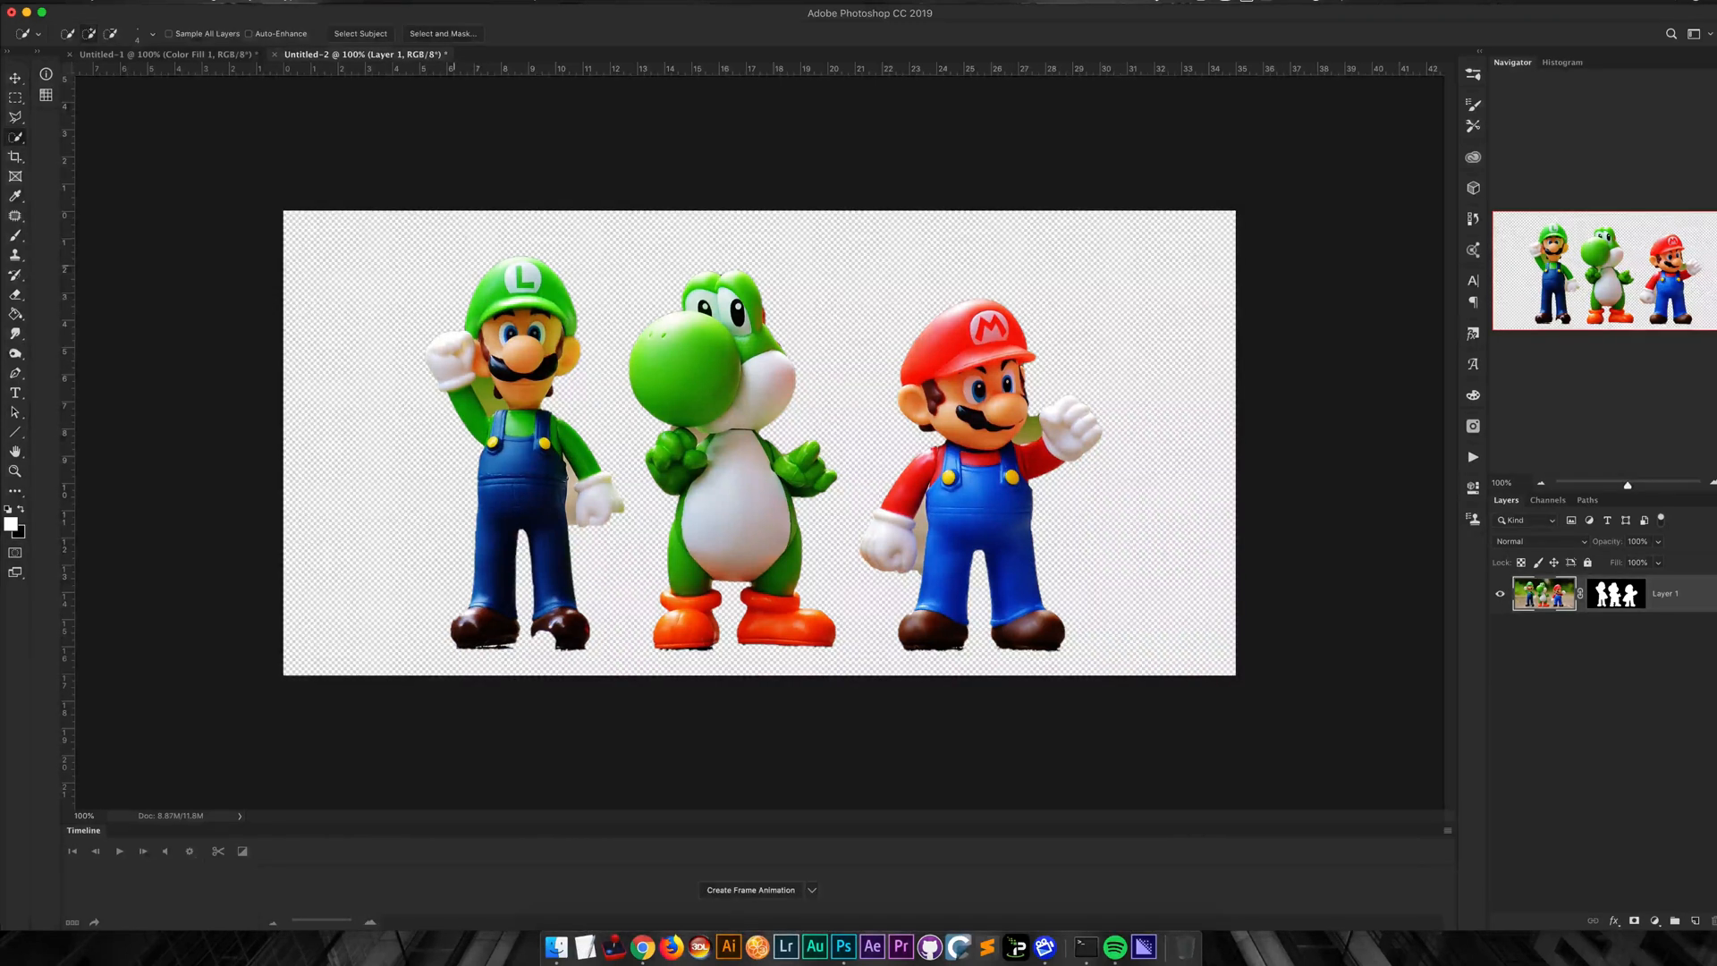
Step: Move the masked figures into Untitled-1 and place them over the blue background
key("v")
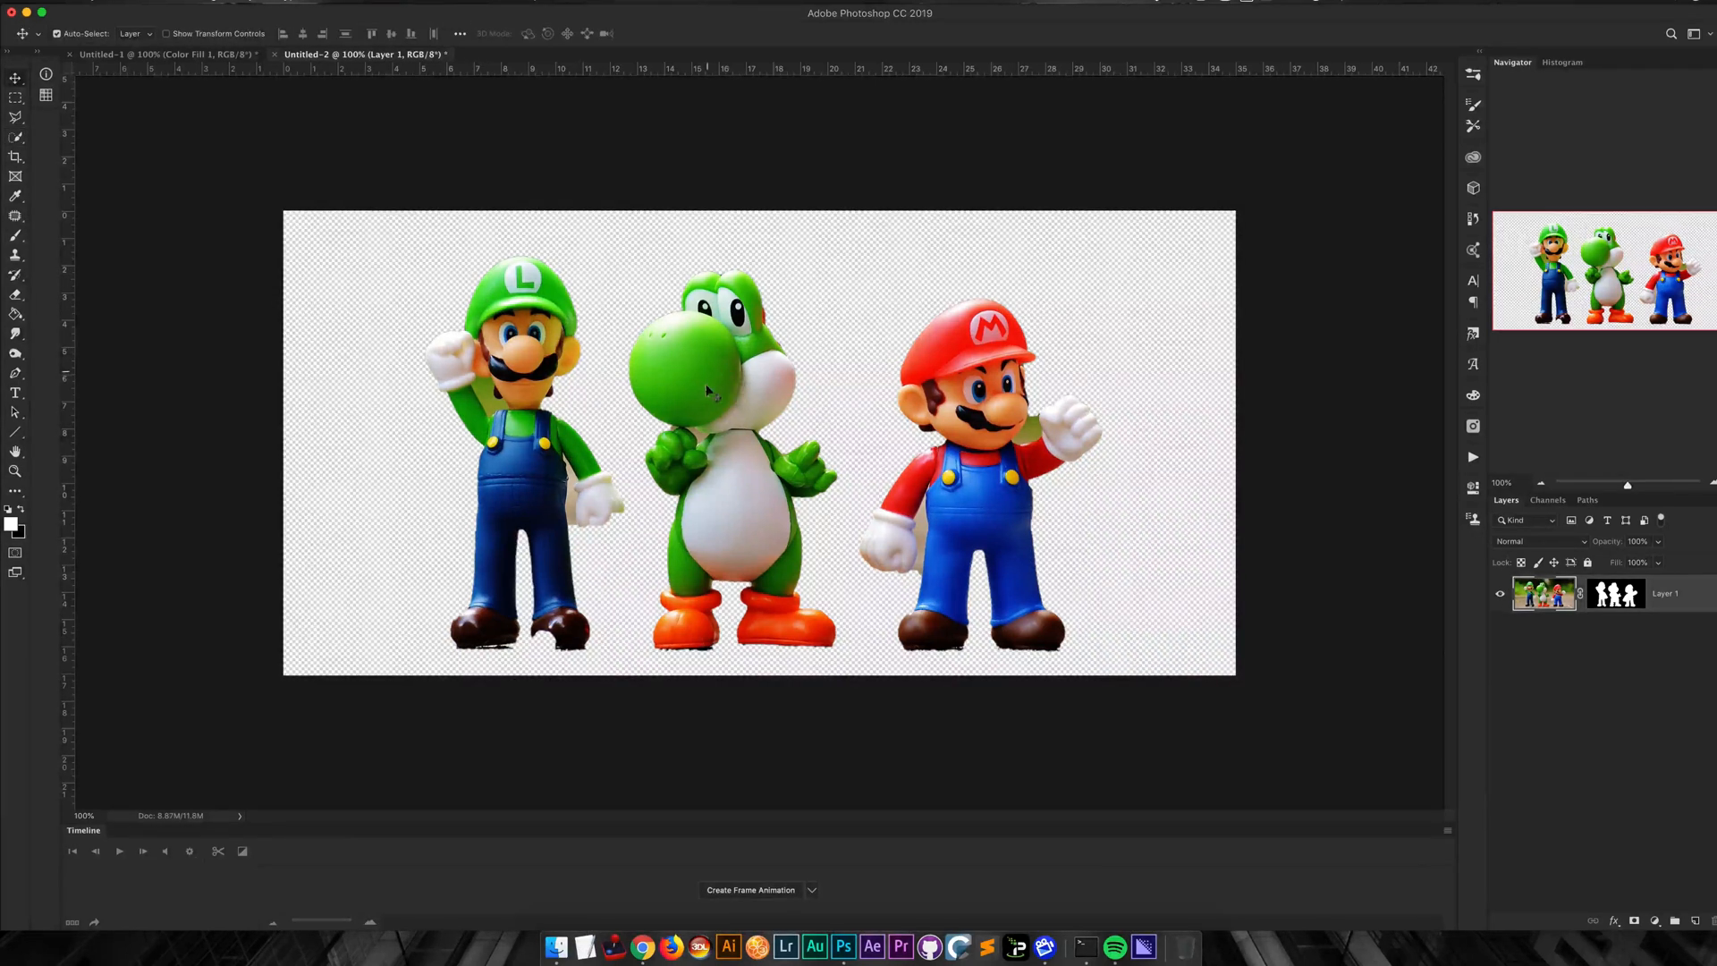
left_click_drag(705, 384, 446, 209)
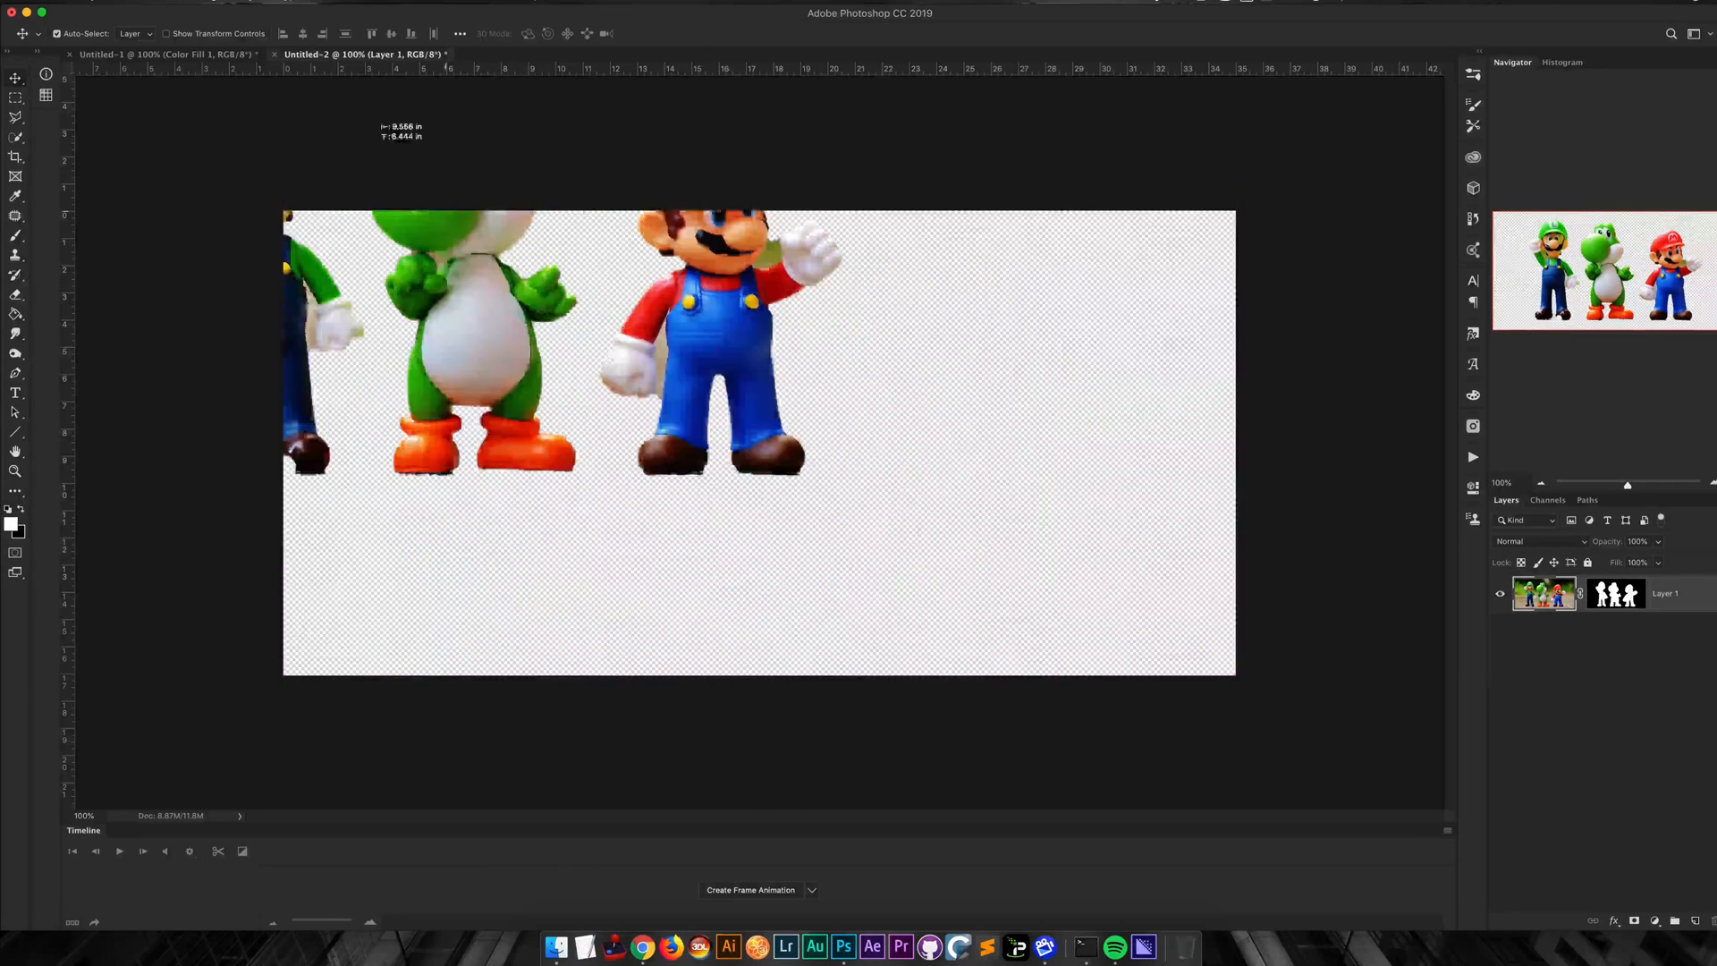
left_click_drag(368, 114, 218, 59)
left_click_drag(484, 315, 747, 456)
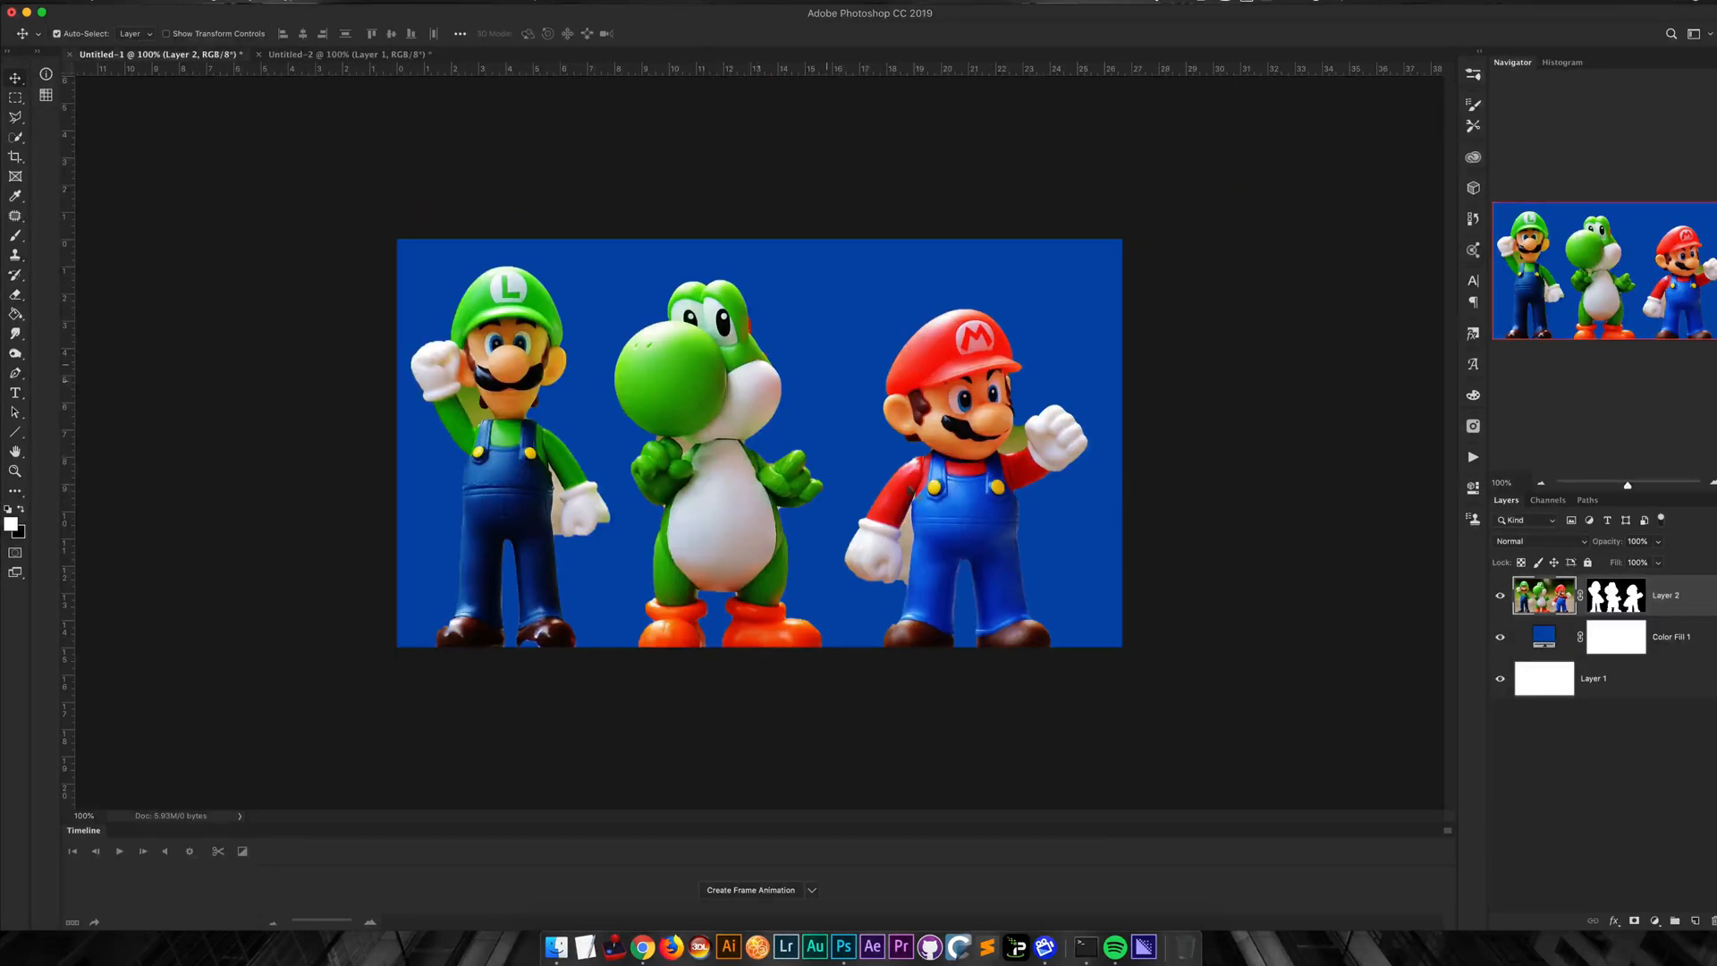
Step: Scale the figures layer down about its centre to about 72% so all three fit within the canvas
key("super+t")
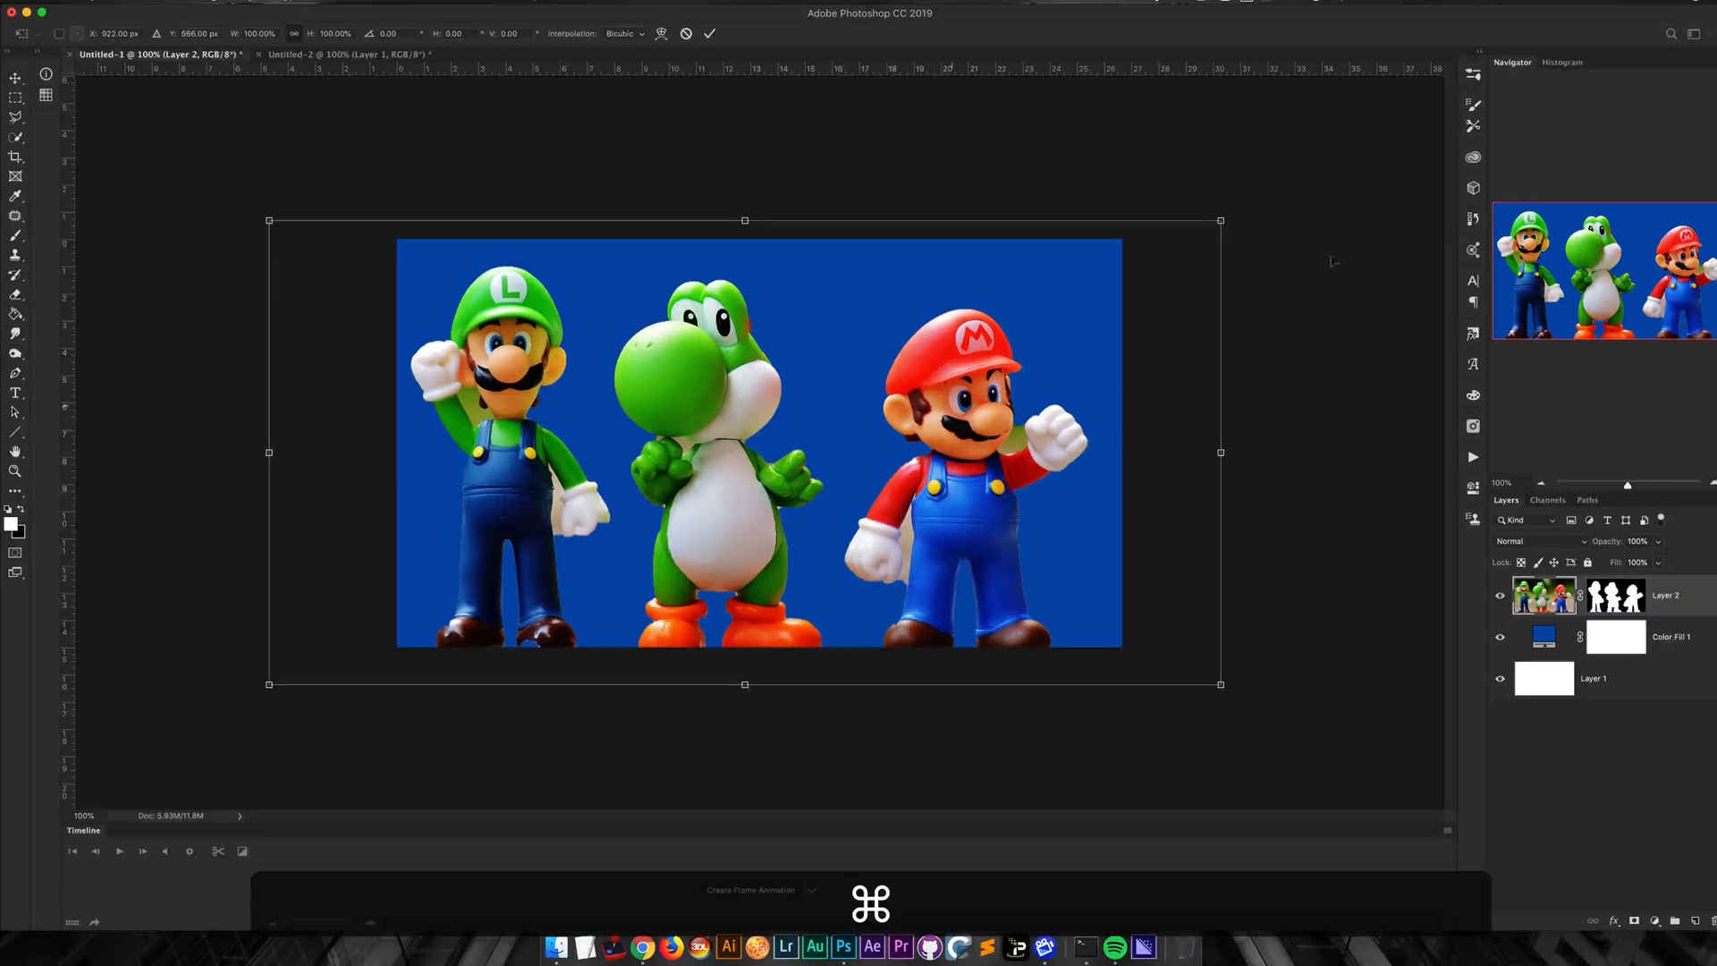
left_click_drag(1225, 219, 1072, 250)
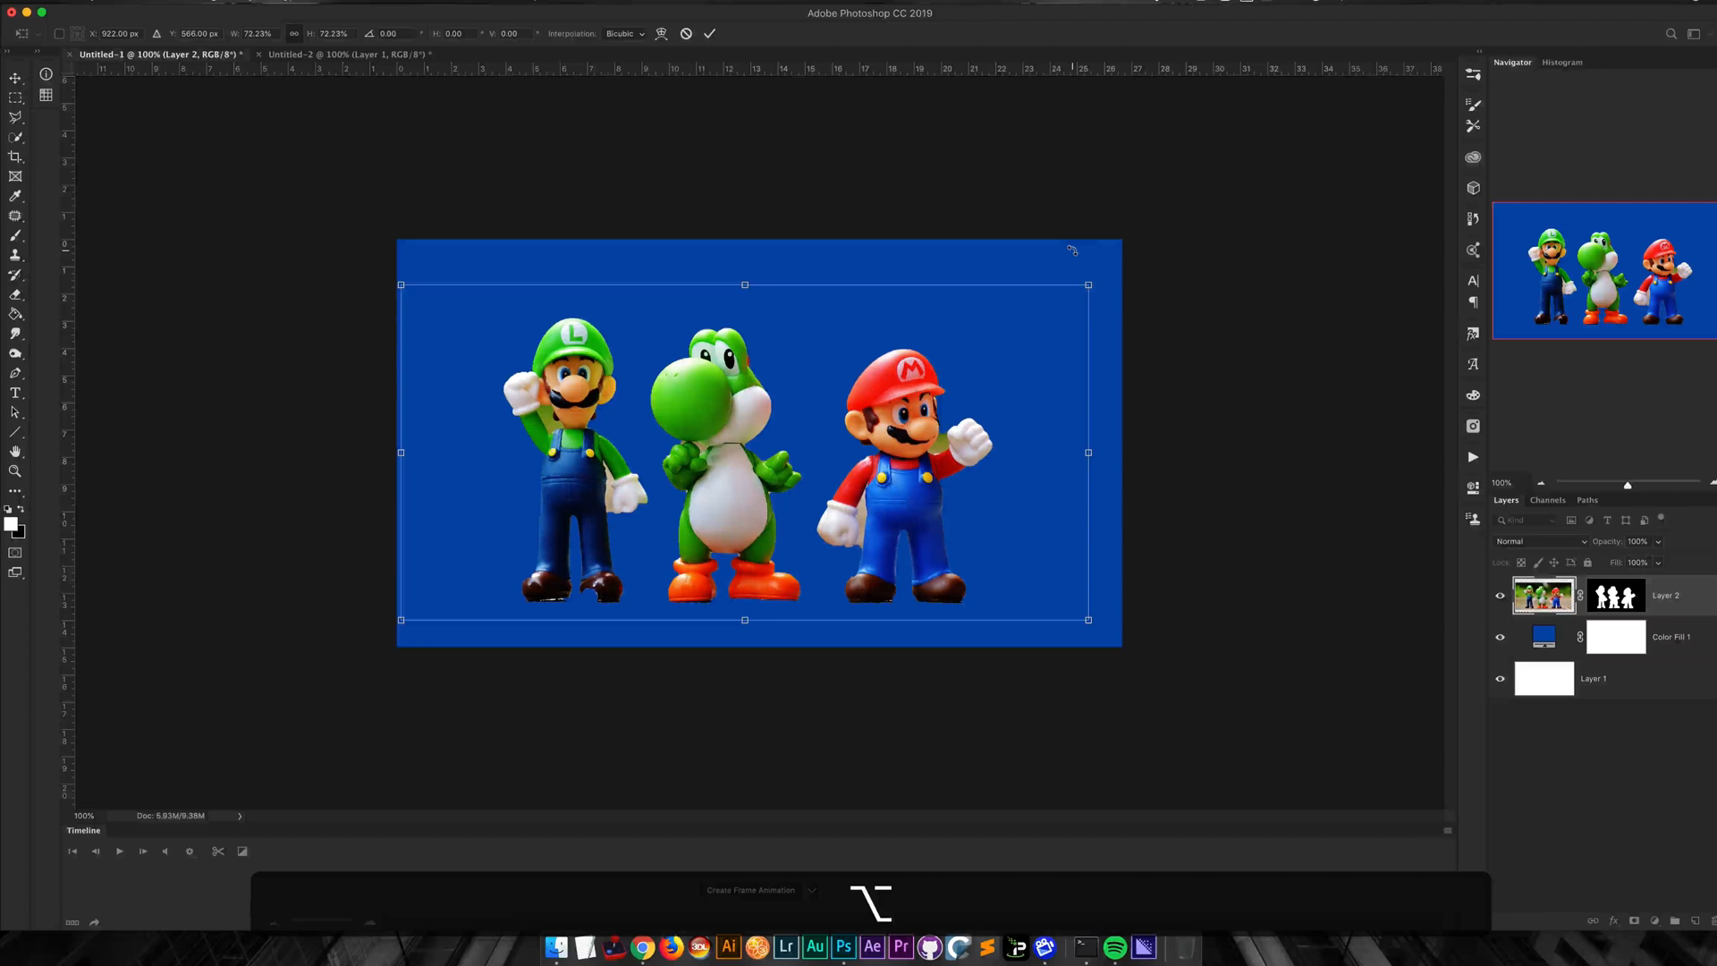
key("Return")
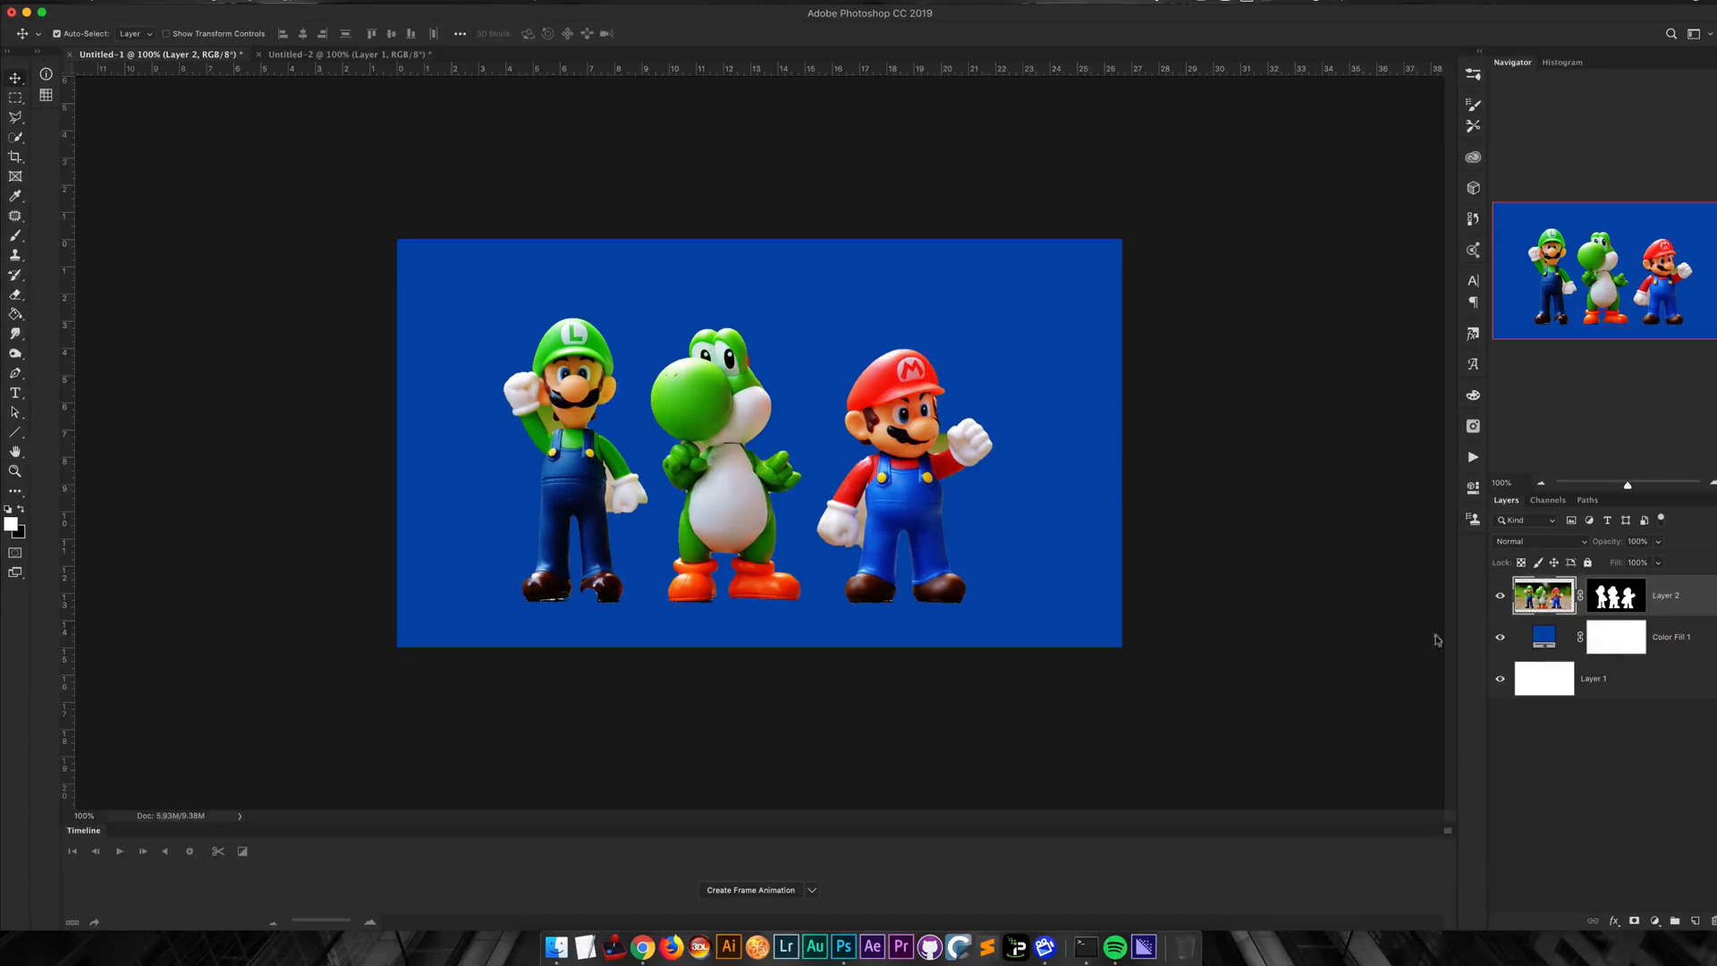
Step: Change the Solid Color fill layer behind the figures to green
double_click(1546, 638)
left_click(1464, 723)
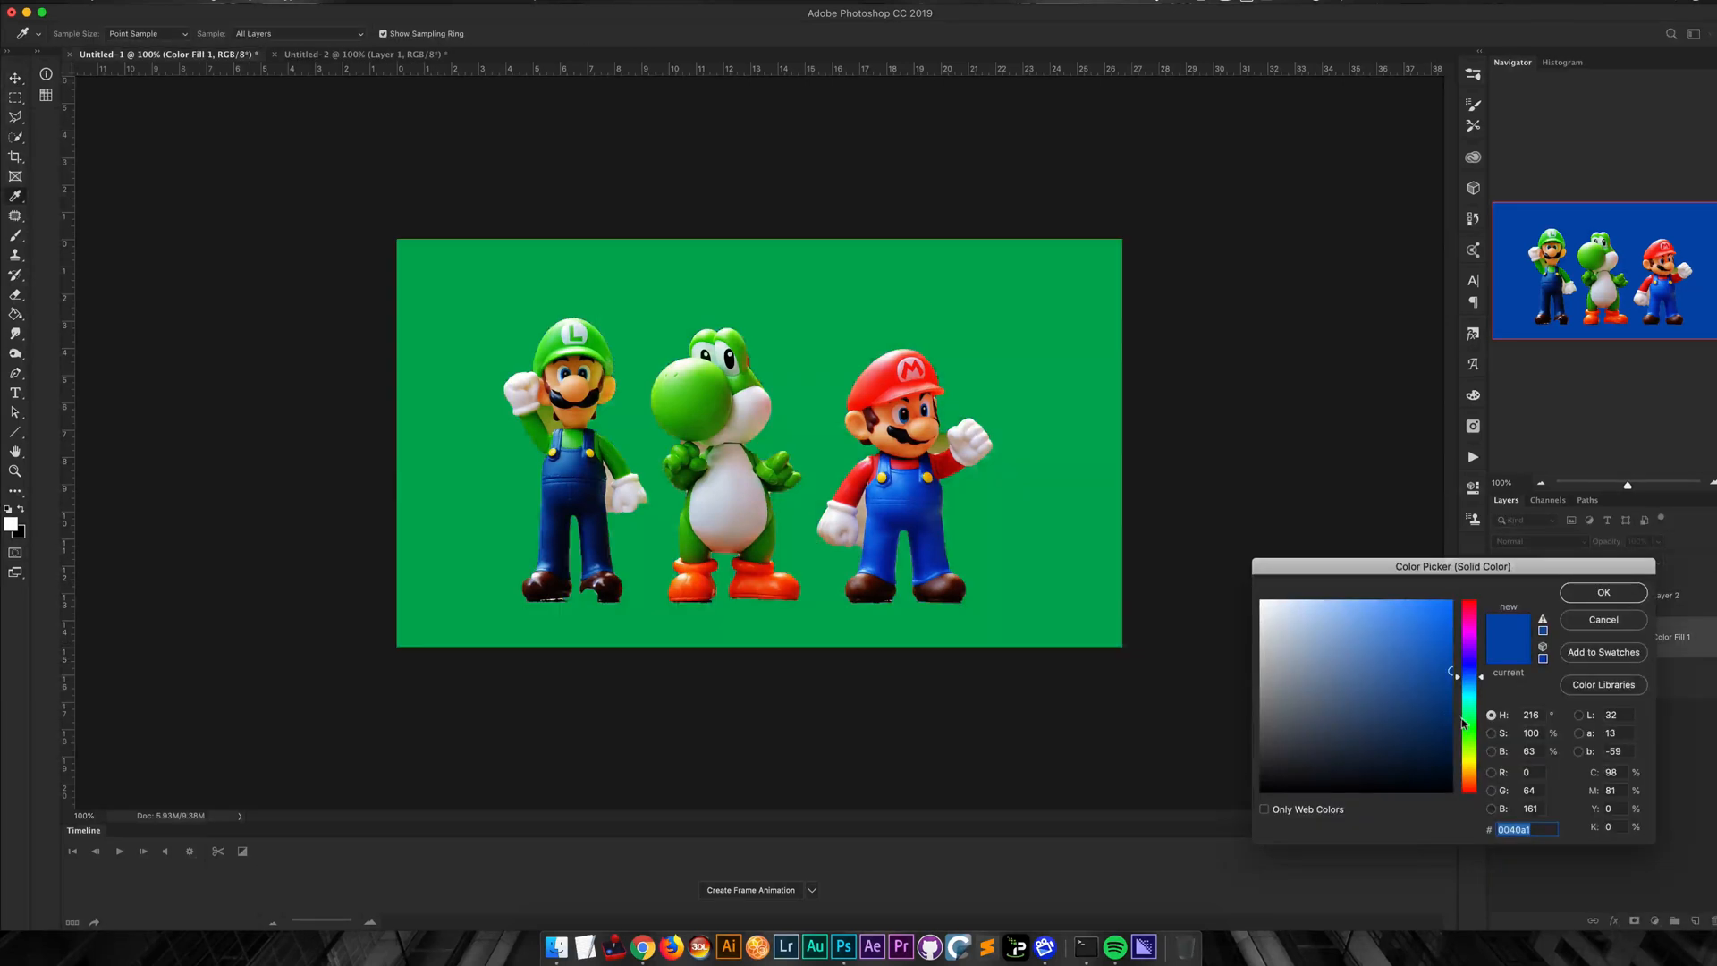
left_click(1632, 592)
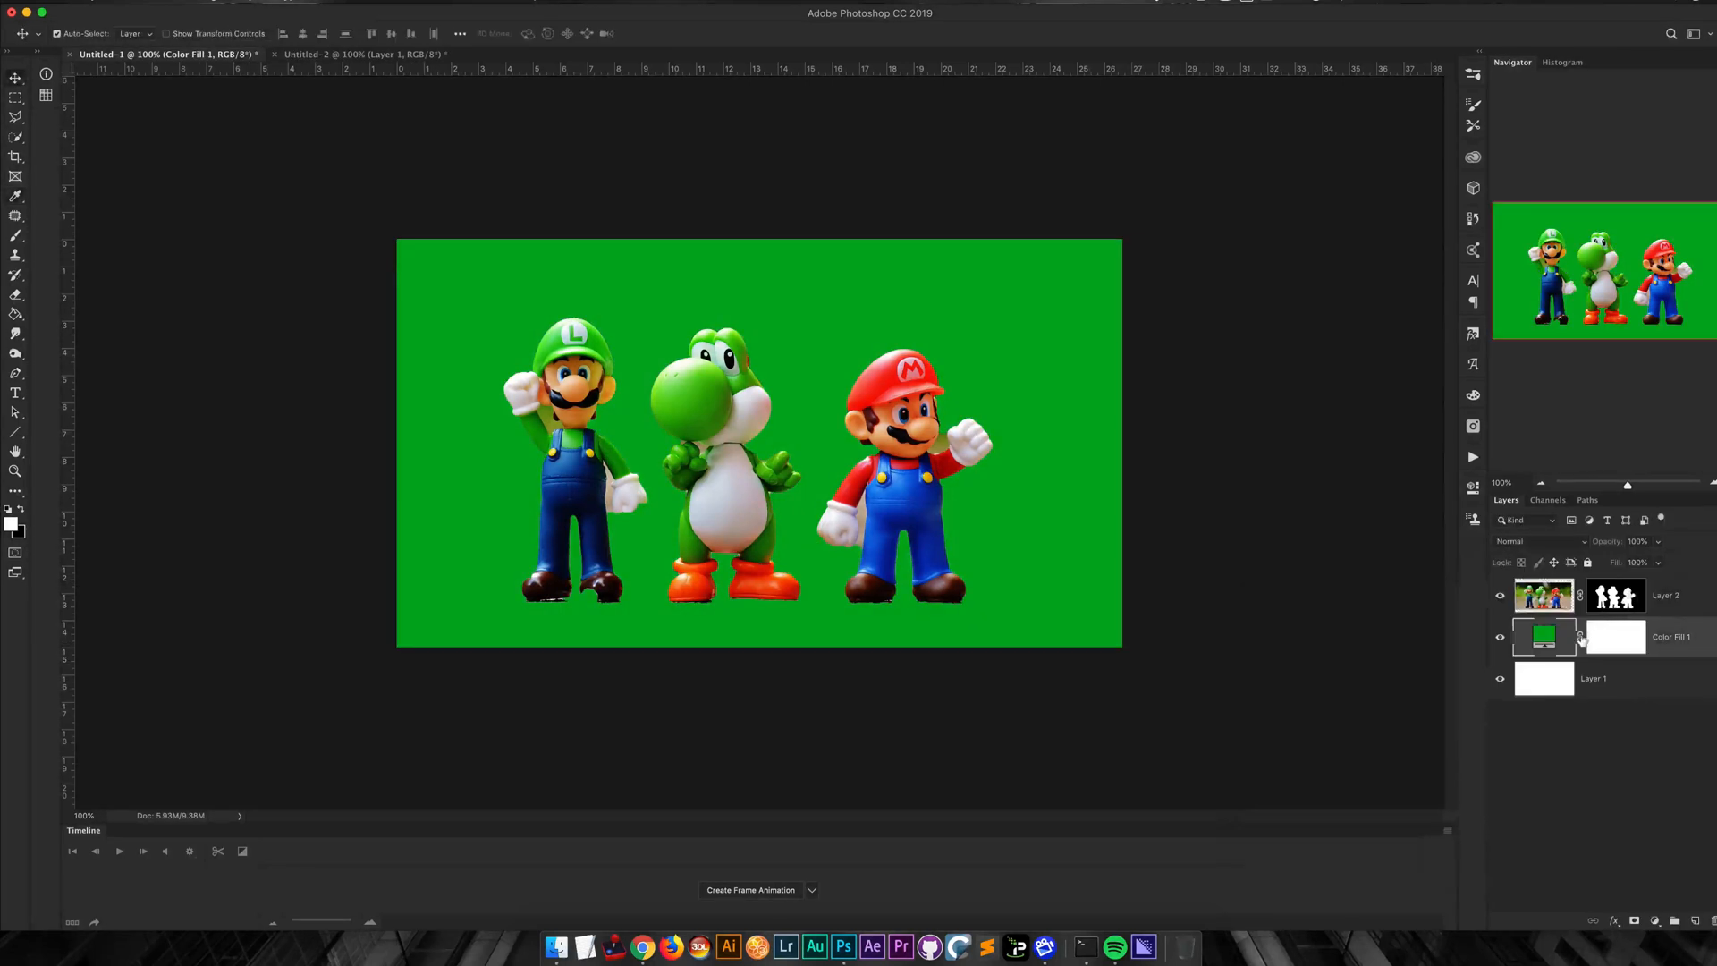
Step: Change the Solid Color fill layer behind the figures to dark crimson
double_click(1543, 638)
left_click_drag(1458, 662, 1464, 611)
left_click(1583, 597)
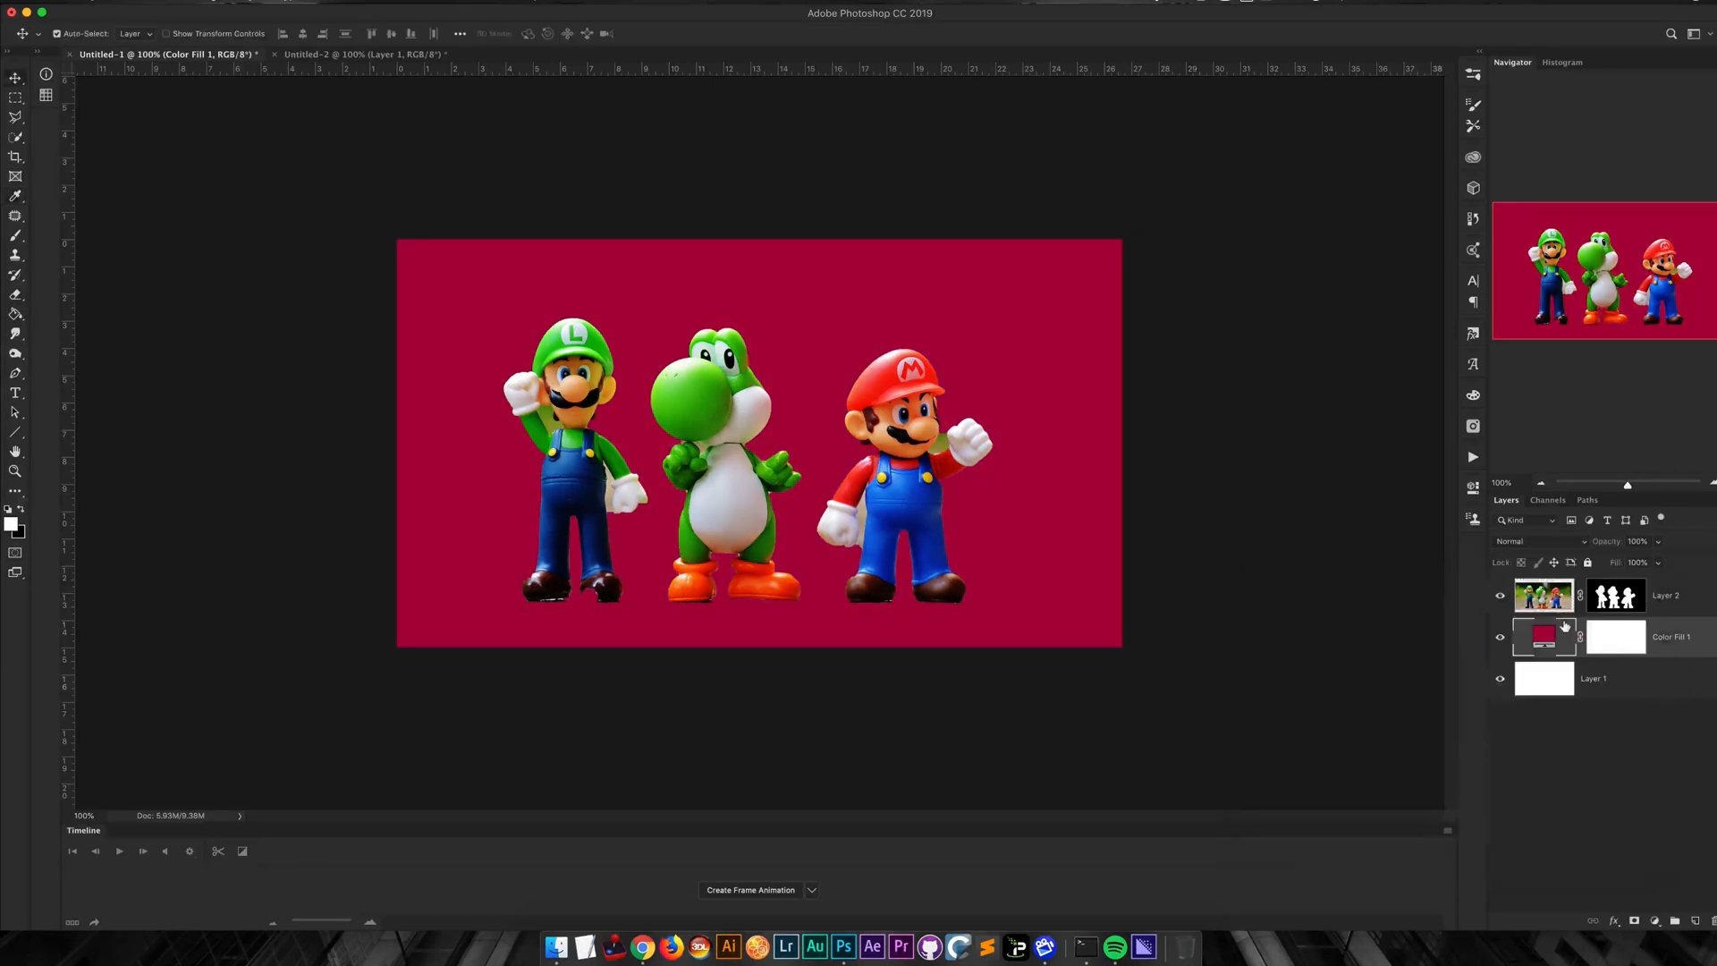
Step: Add a new layer between the figures and the Solid Color fill layer and flood it with dark red #931313 using the Paint Bucket
key("shift+super+n")
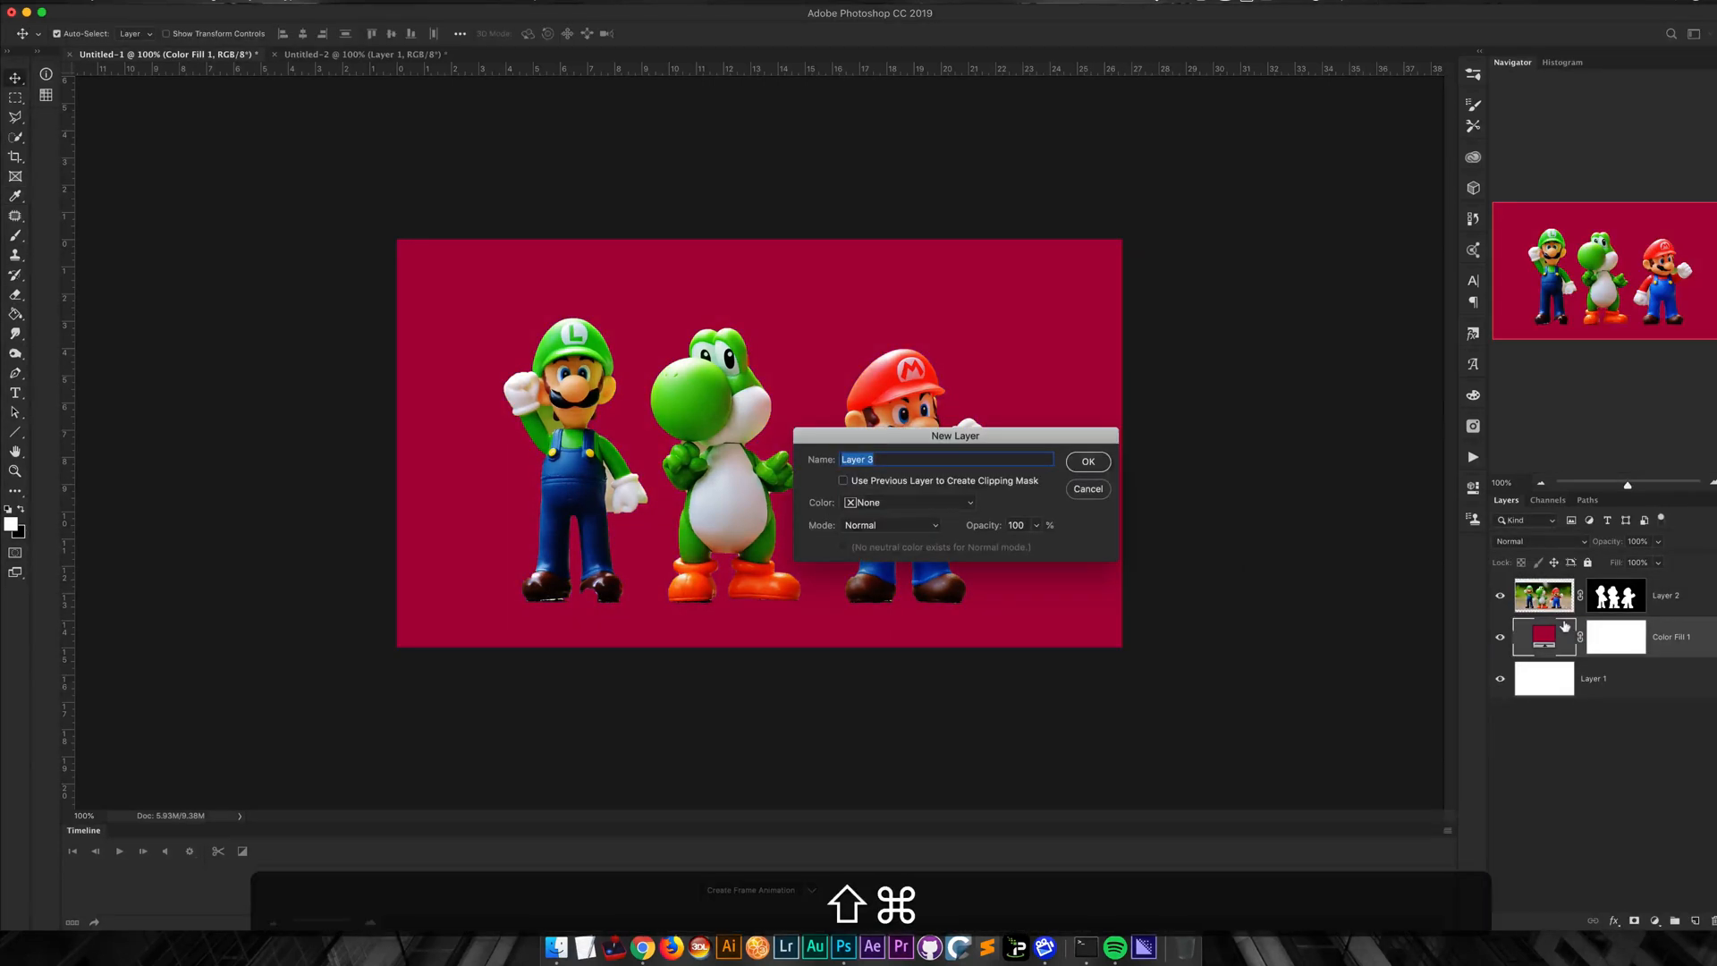
key("Return")
key("g")
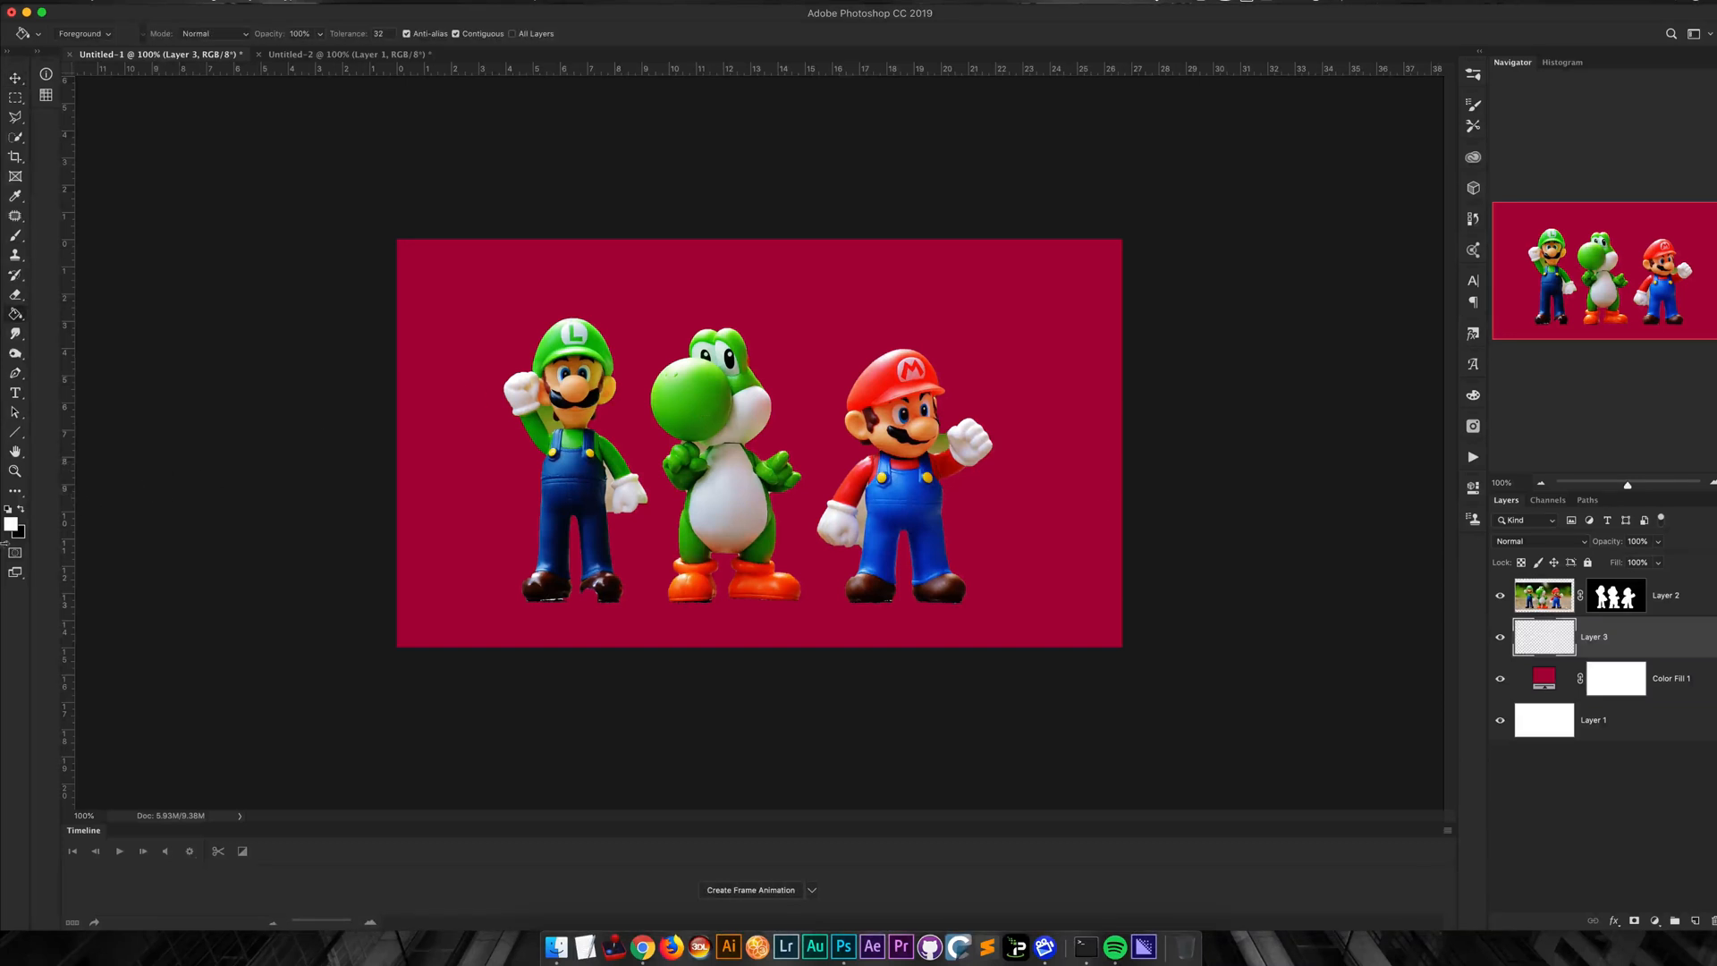
left_click(11, 524)
left_click(1427, 682)
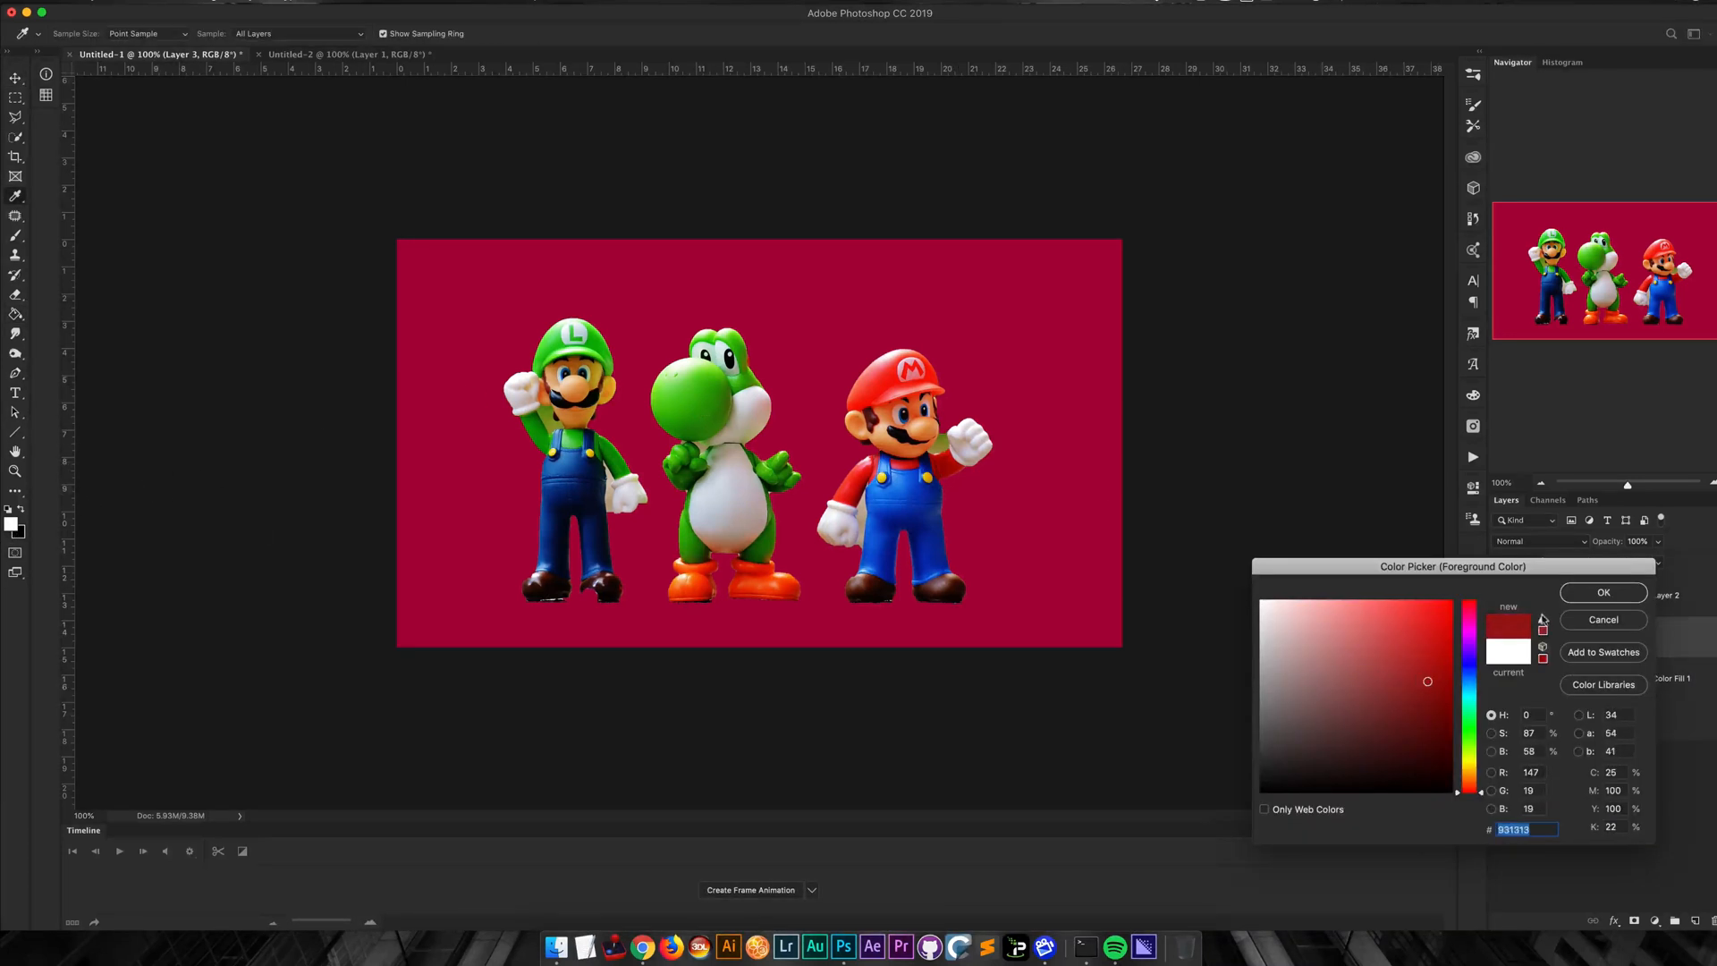
left_click(1585, 592)
left_click(1014, 528)
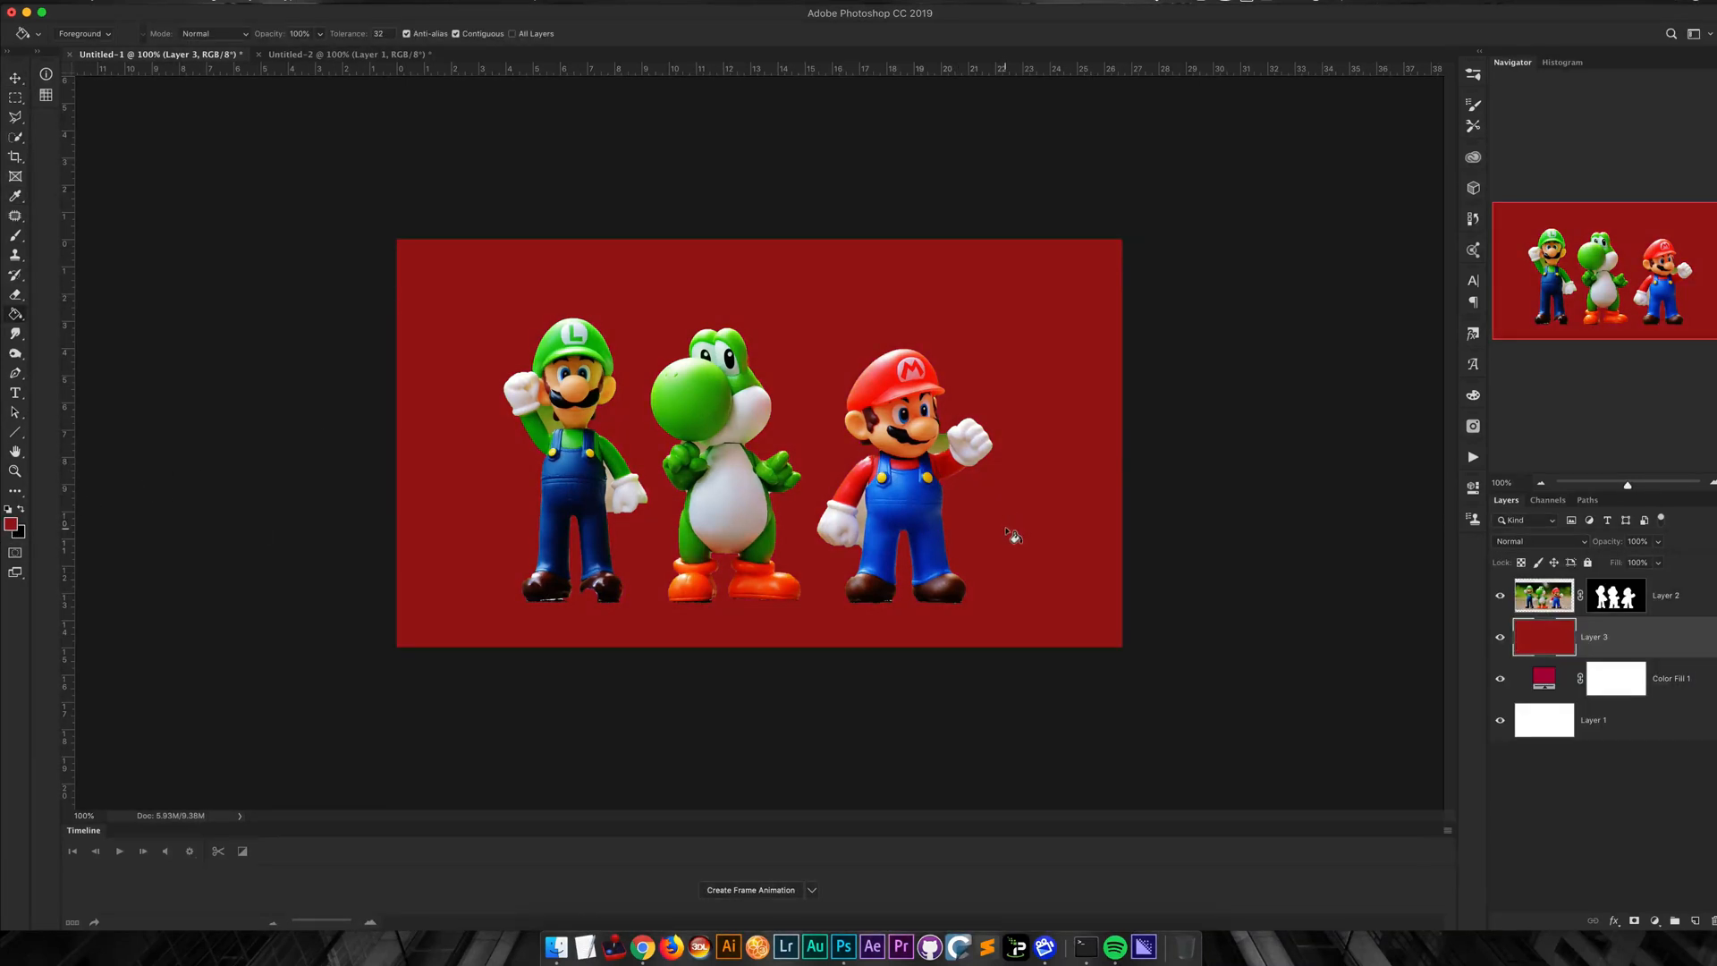
Step: Refill the dark red layer behind the figures with green #13933d using the Paint Bucket, and delete that layer
left_click(10, 524)
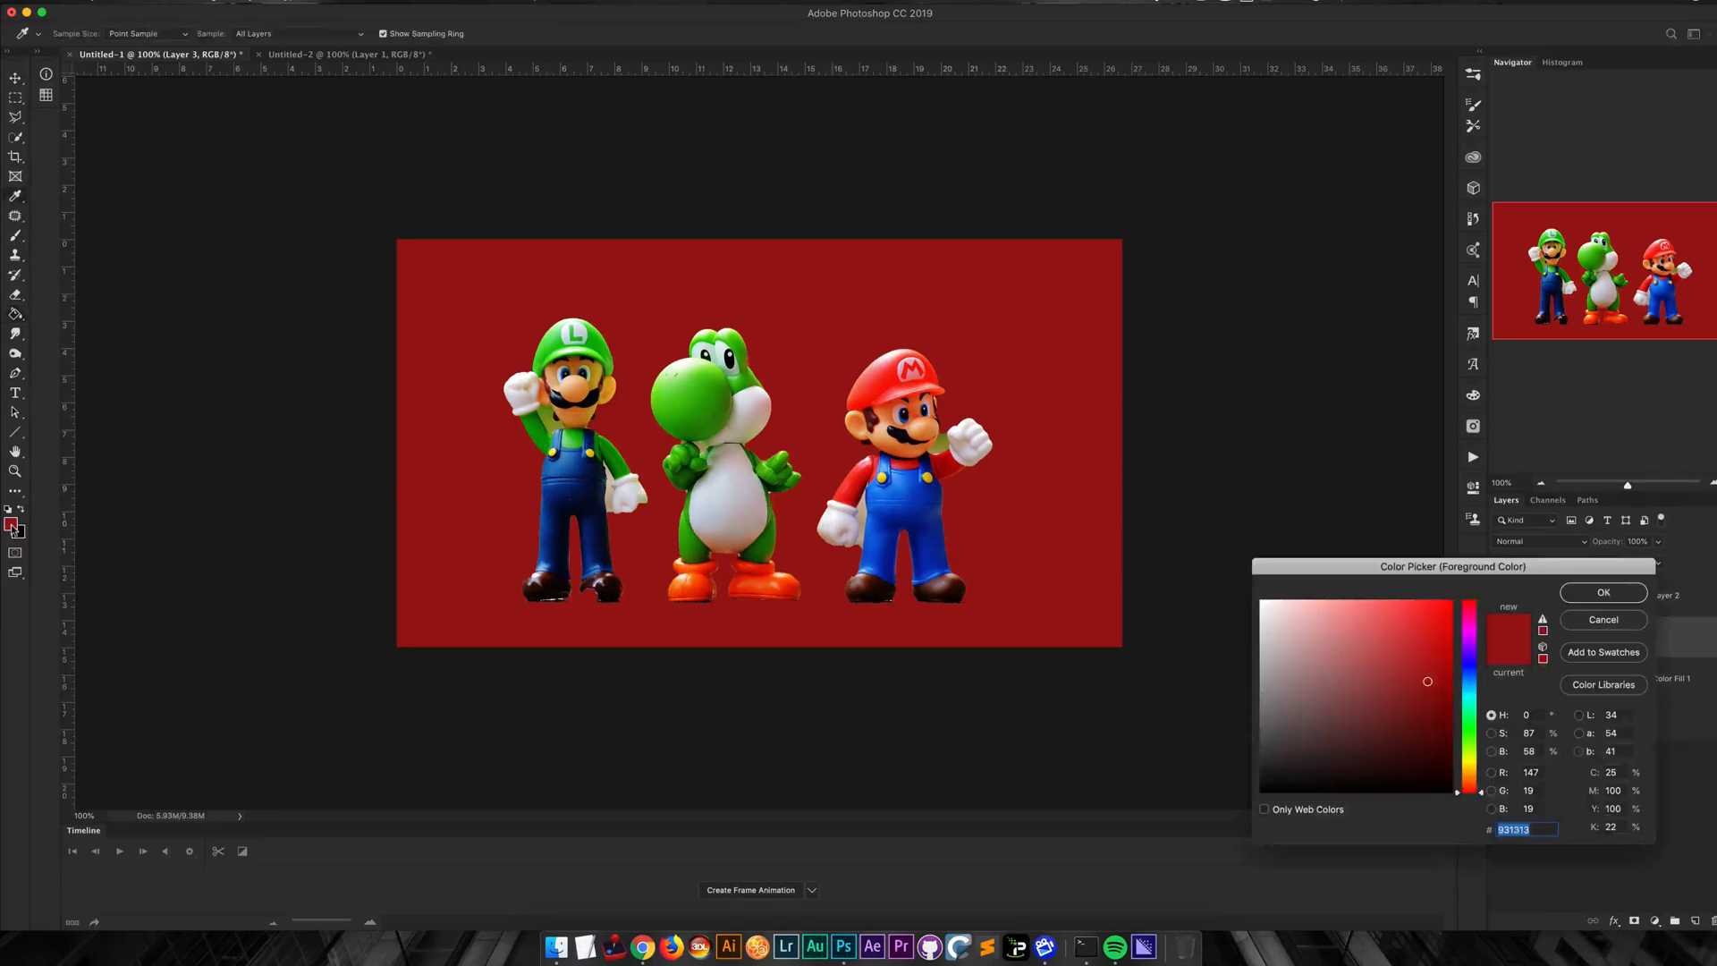
left_click(1466, 717)
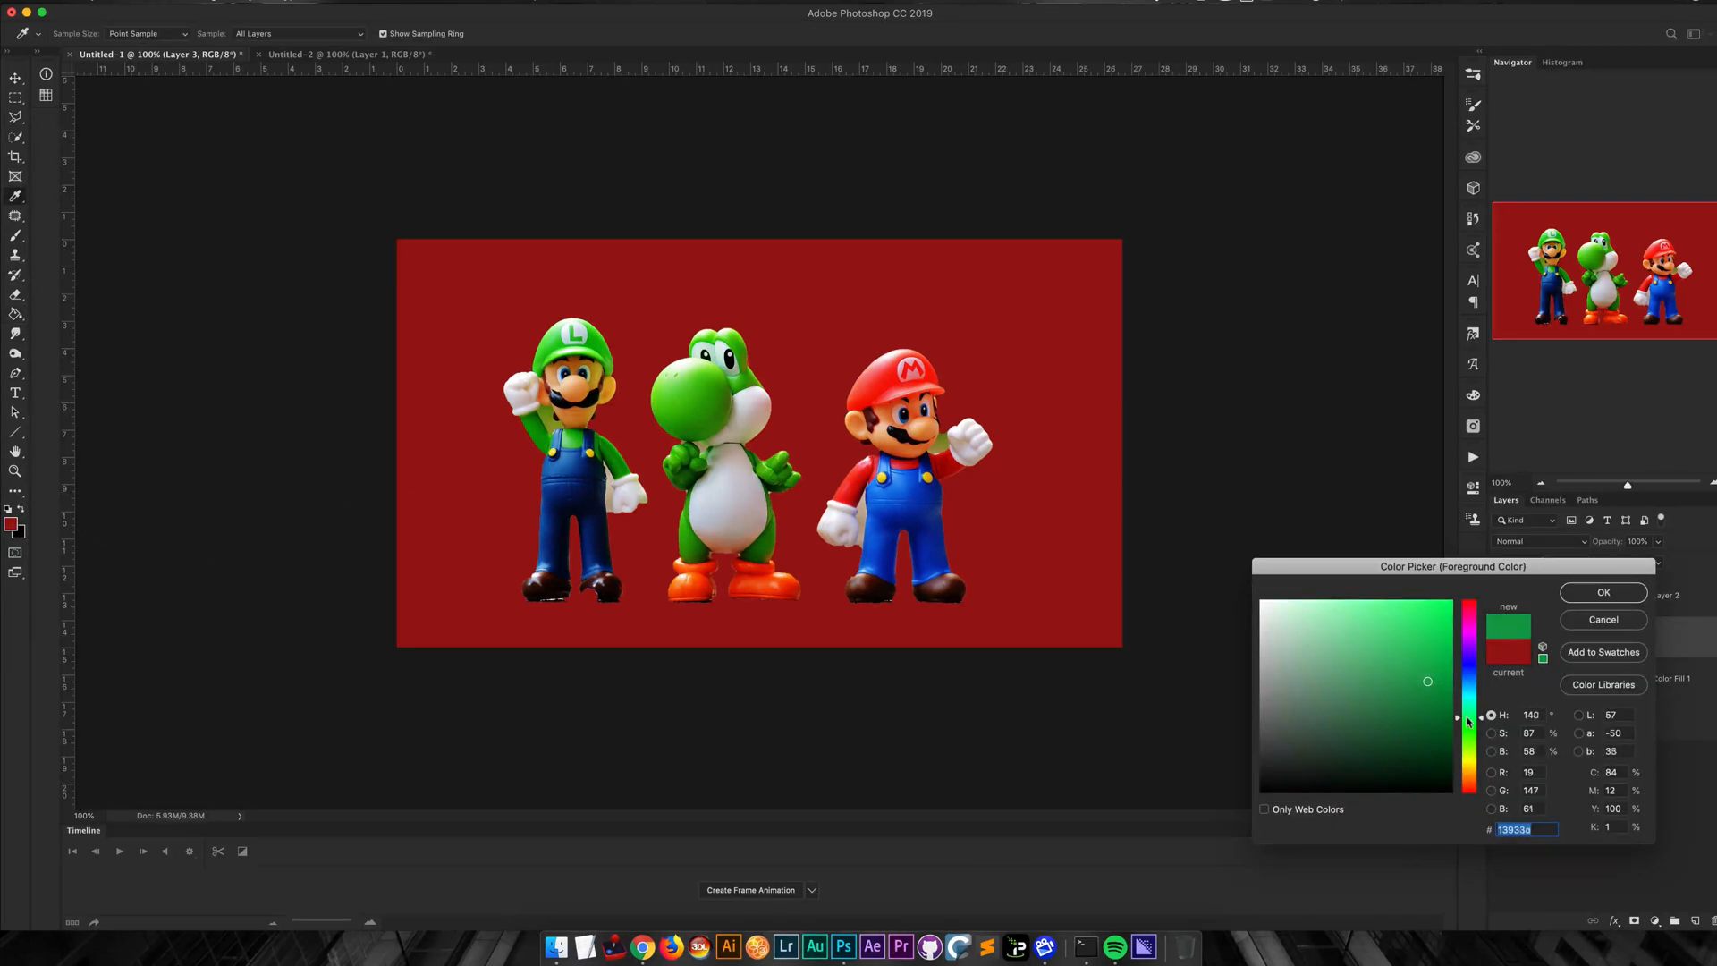
left_click(1601, 593)
key("g")
left_click(979, 517)
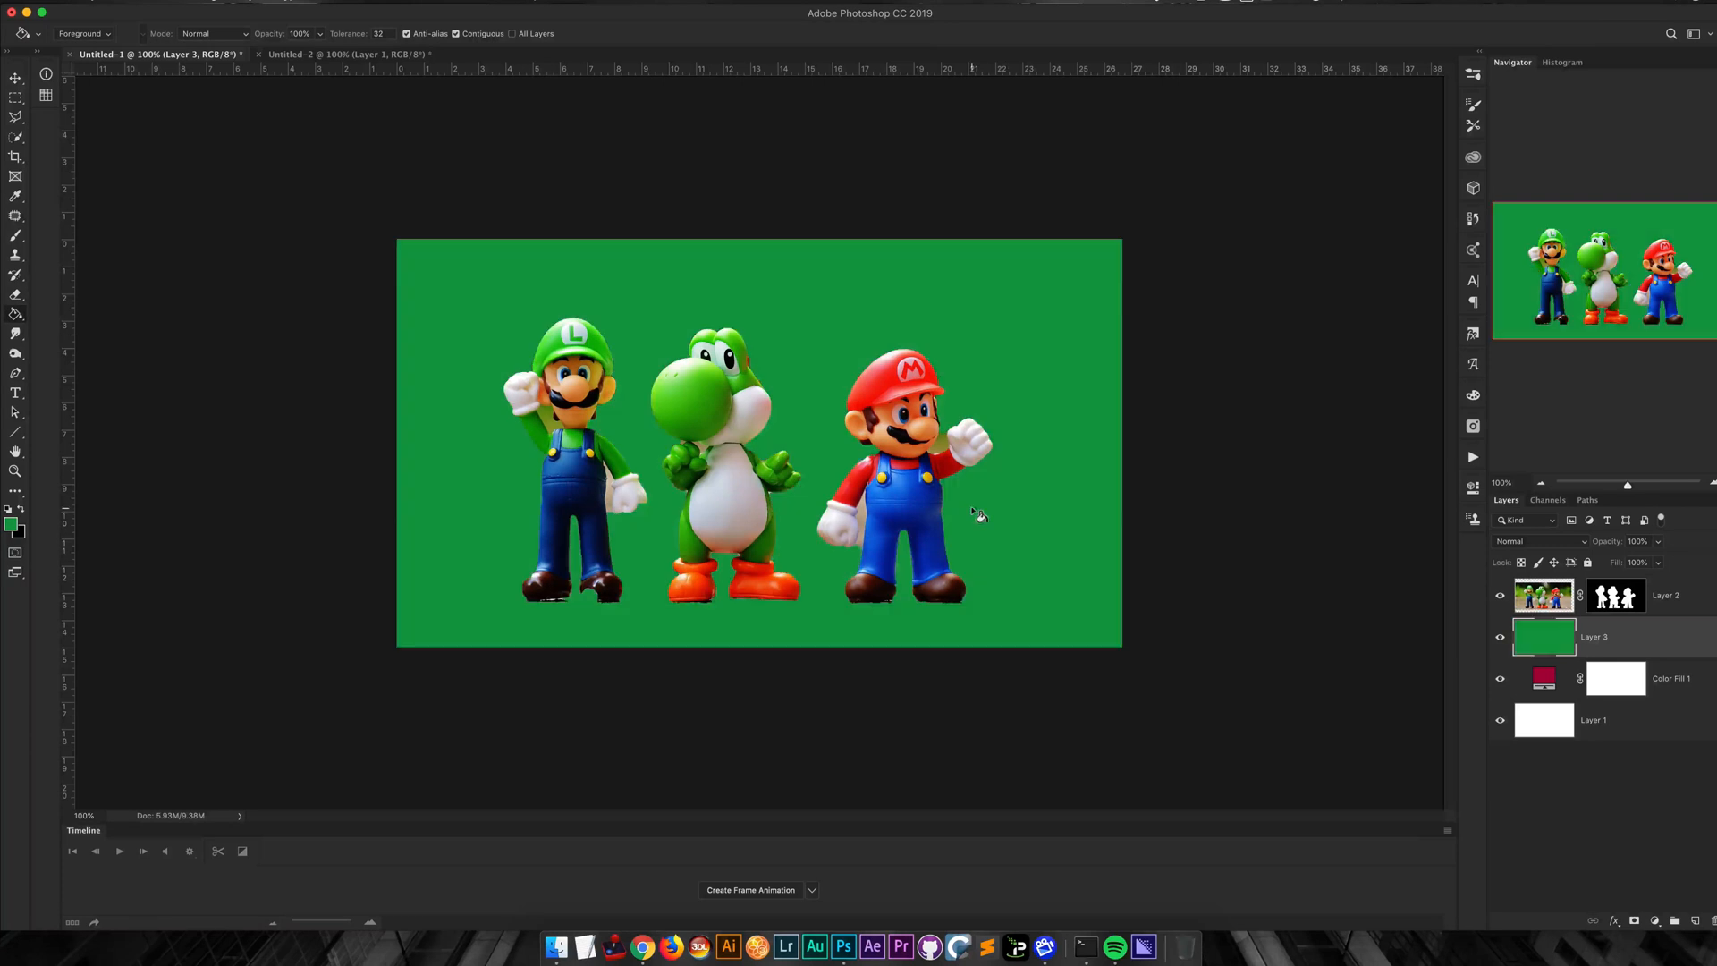
key("BackSpace")
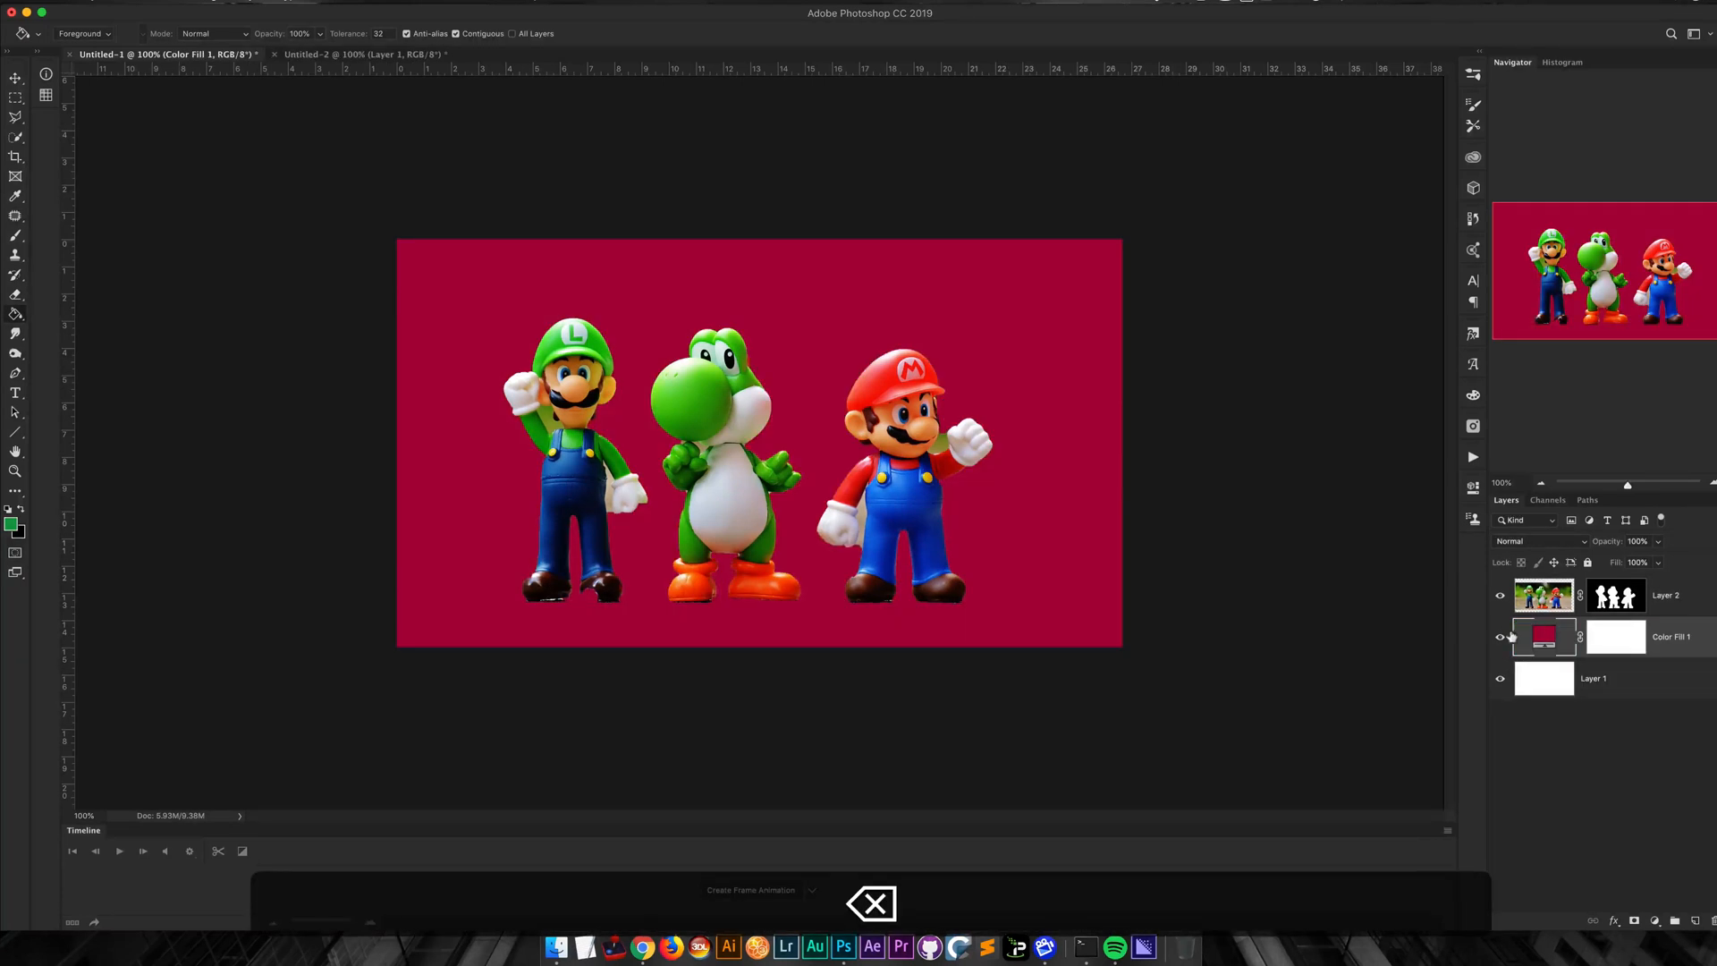
Step: Change the Solid Color fill layer behind the figures to blue #0062a1
double_click(1544, 637)
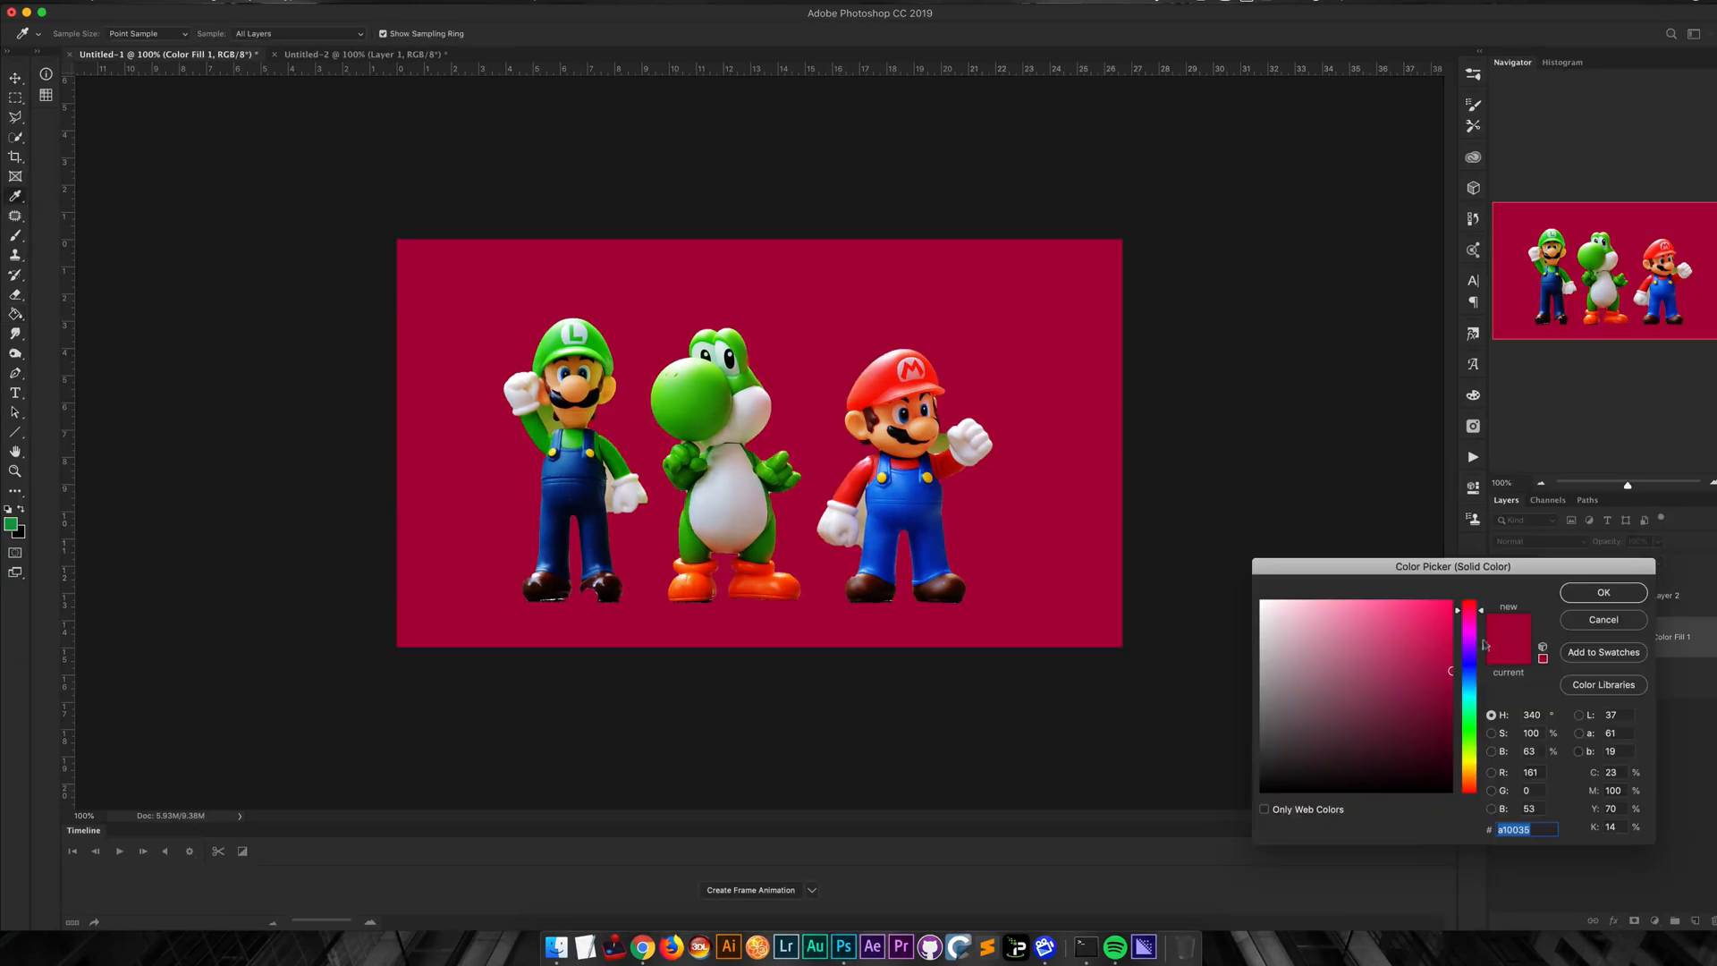
left_click_drag(1469, 685, 1474, 675)
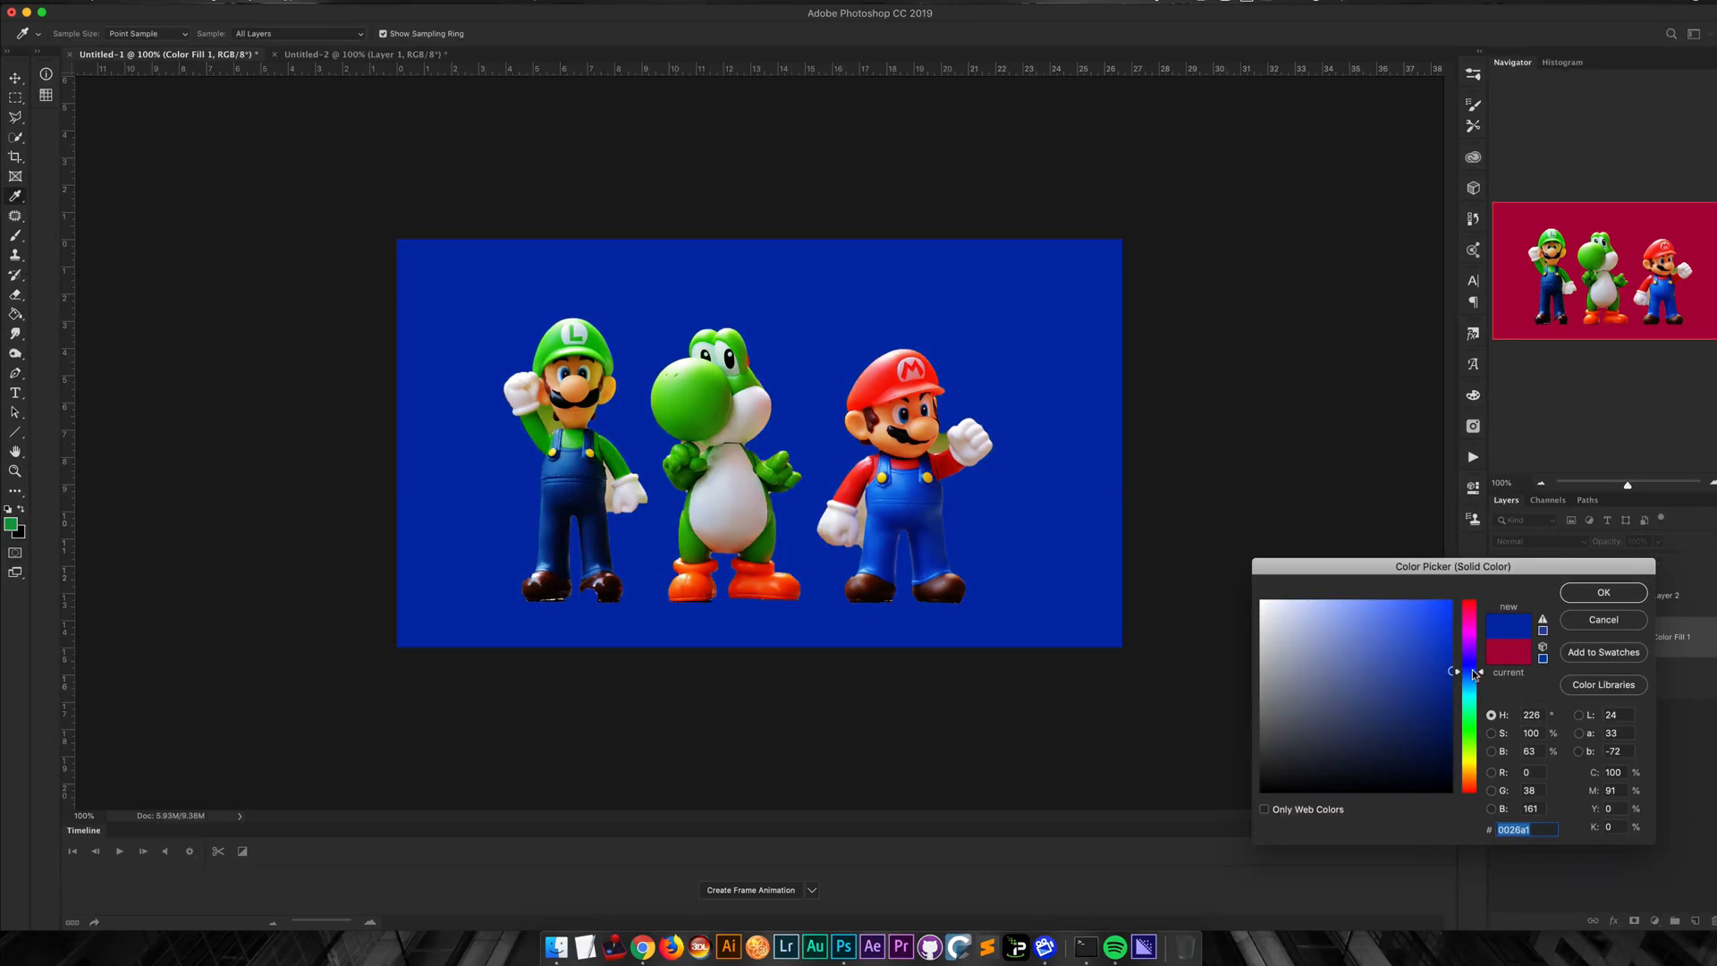
mouse_move(1475, 675)
left_mouse_down()
mouse_move(1476, 707)
mouse_move(1477, 687)
left_mouse_up()
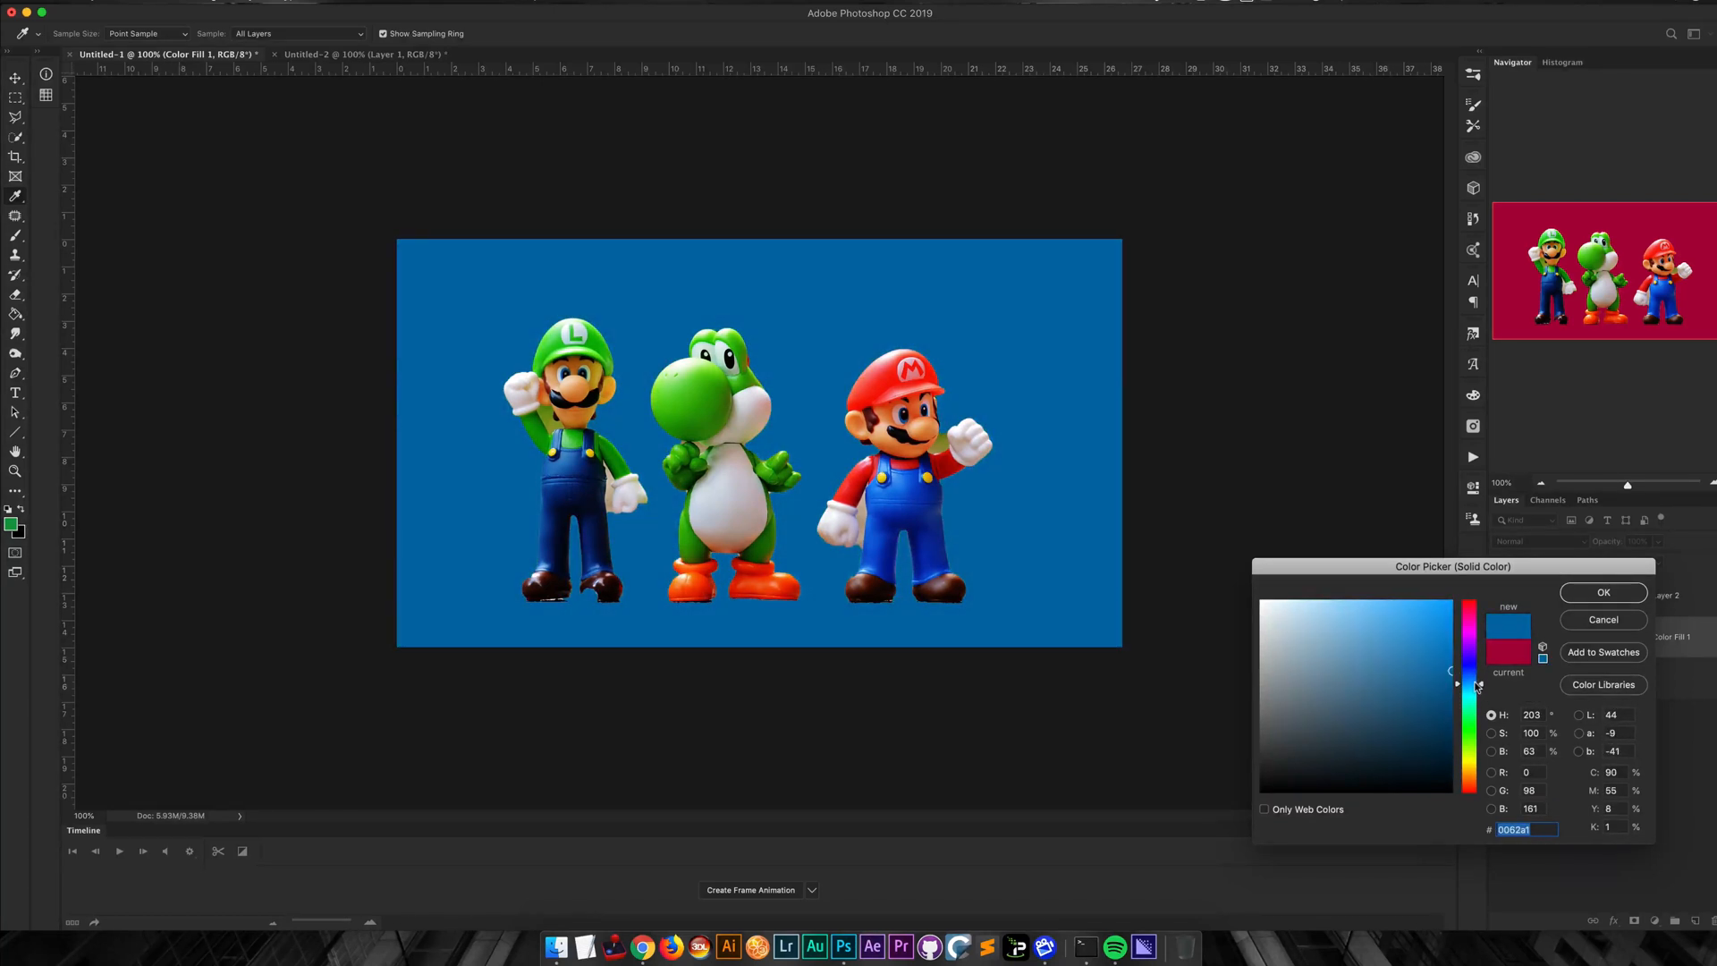
left_click(1604, 594)
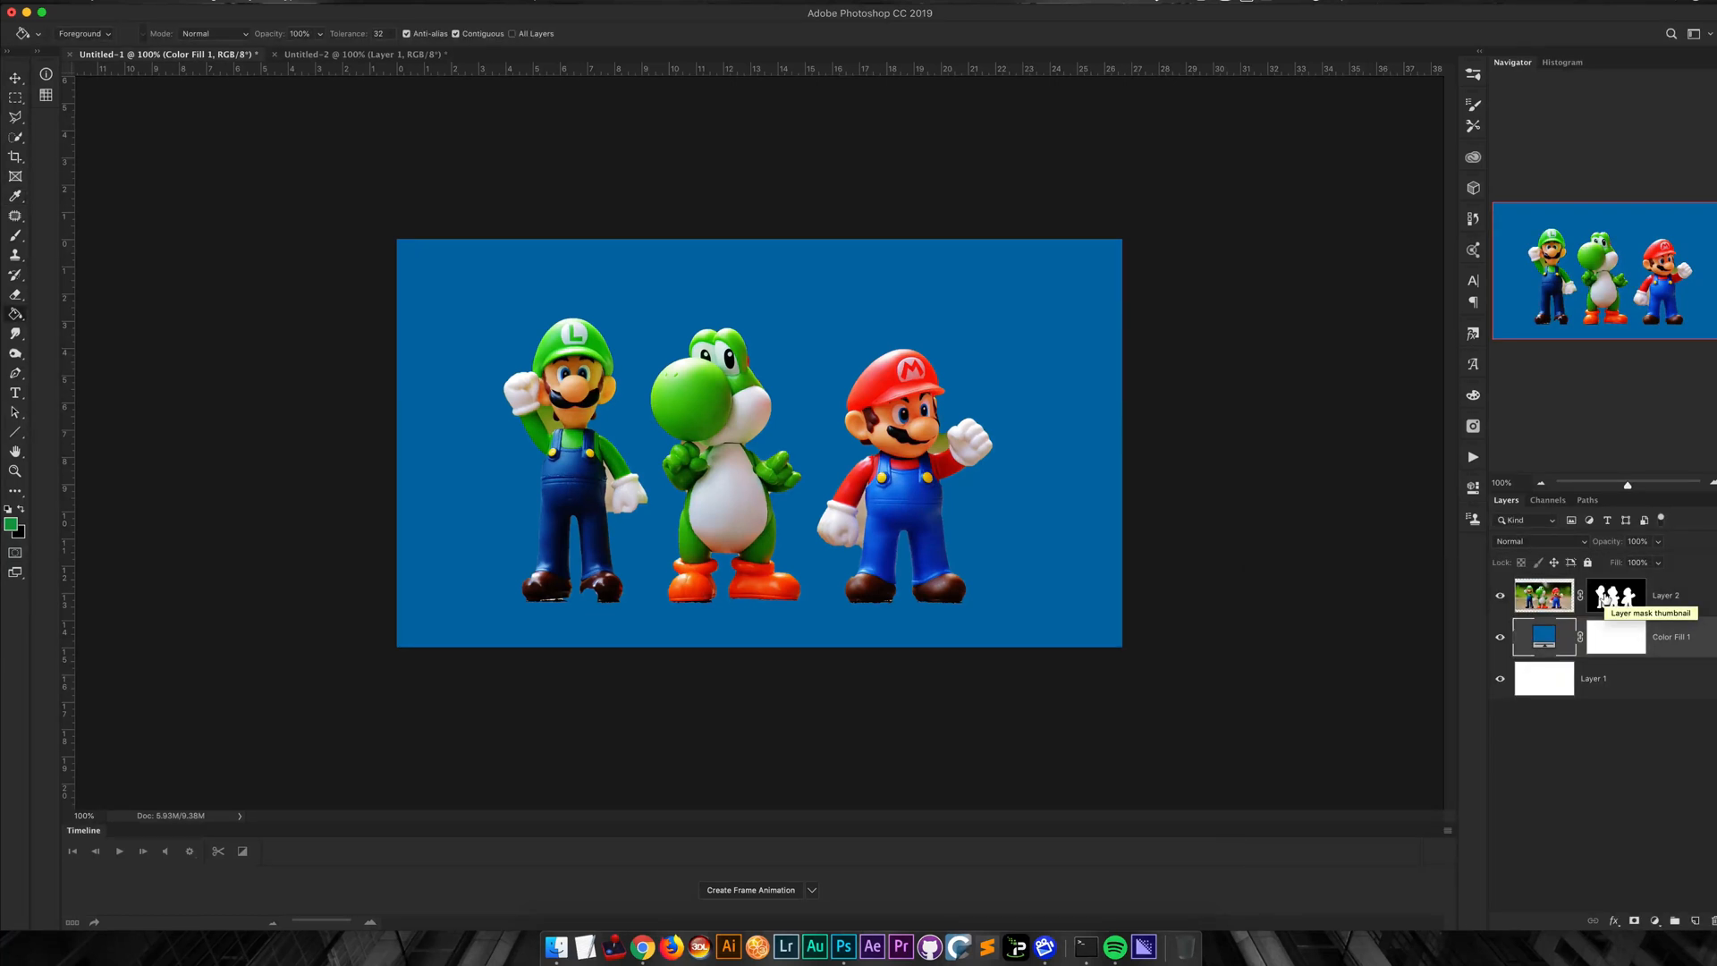